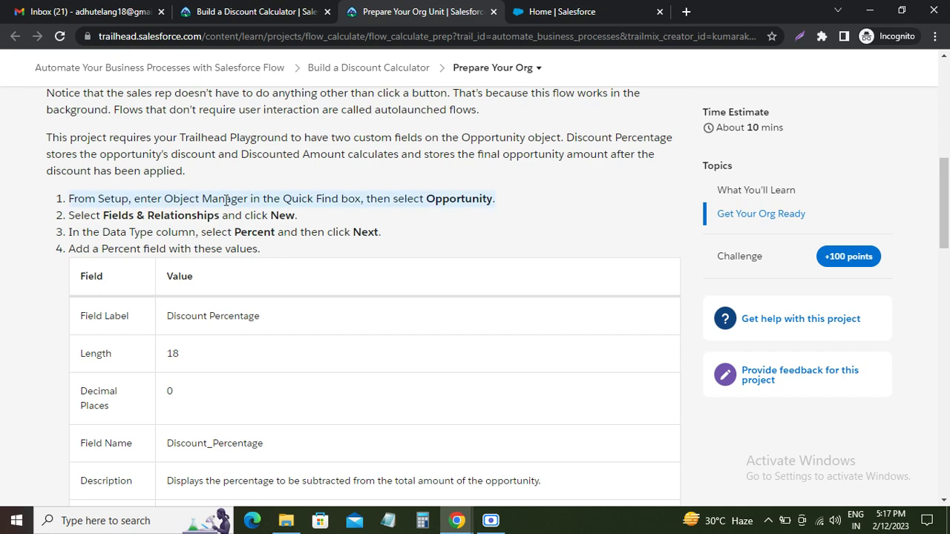
# Step: Find the Opportunity object in Salesforce's Object Manager and start a new custom field under its Fields & Relationships
pyautogui.doubleClick(459, 199)
pyautogui.hotkey('ctrl', 'c')
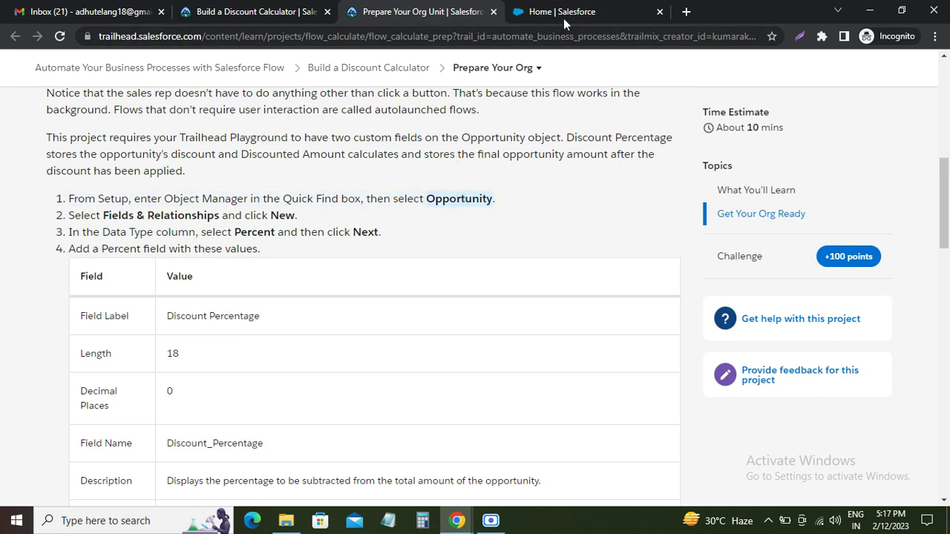
pyautogui.click(563, 18)
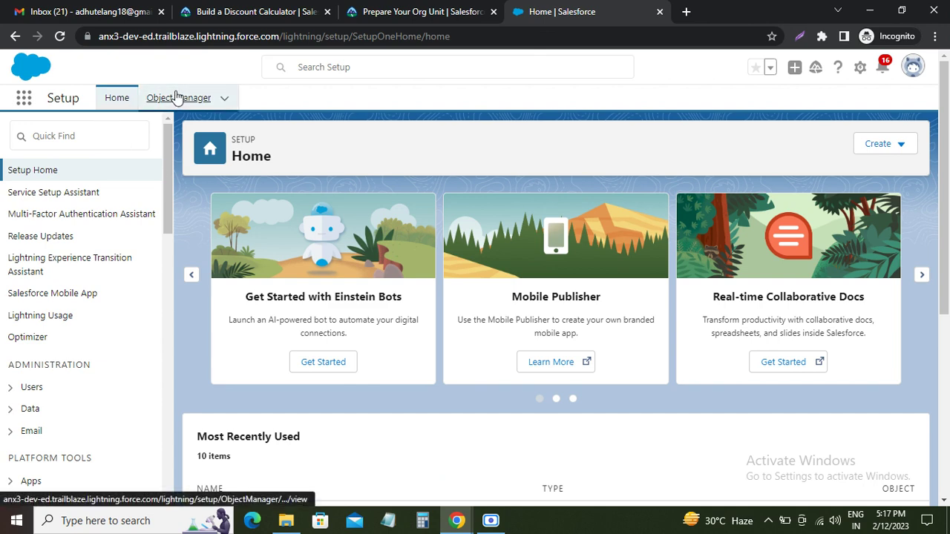
pyautogui.click(176, 97)
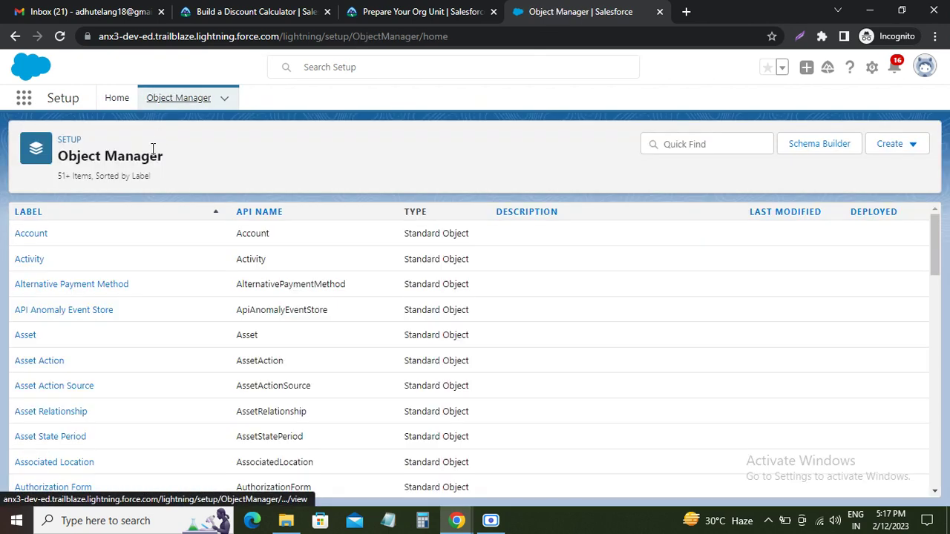
pyautogui.click(685, 143)
pyautogui.hotkey('ctrl', 'v')
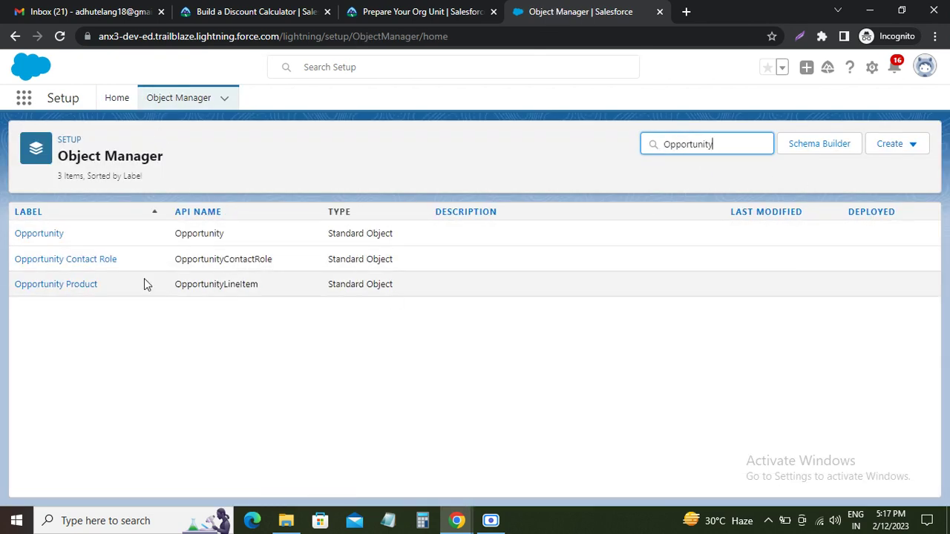
pyautogui.click(50, 238)
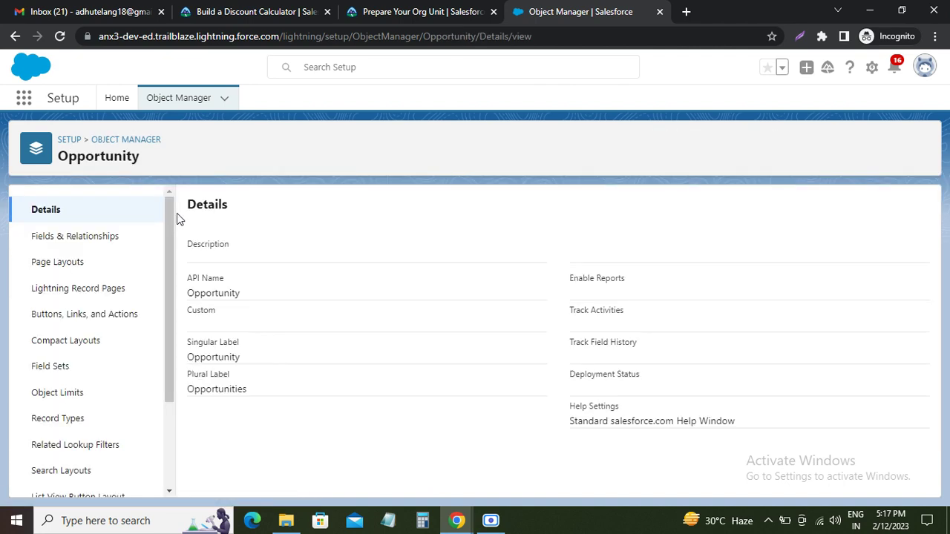
pyautogui.click(115, 242)
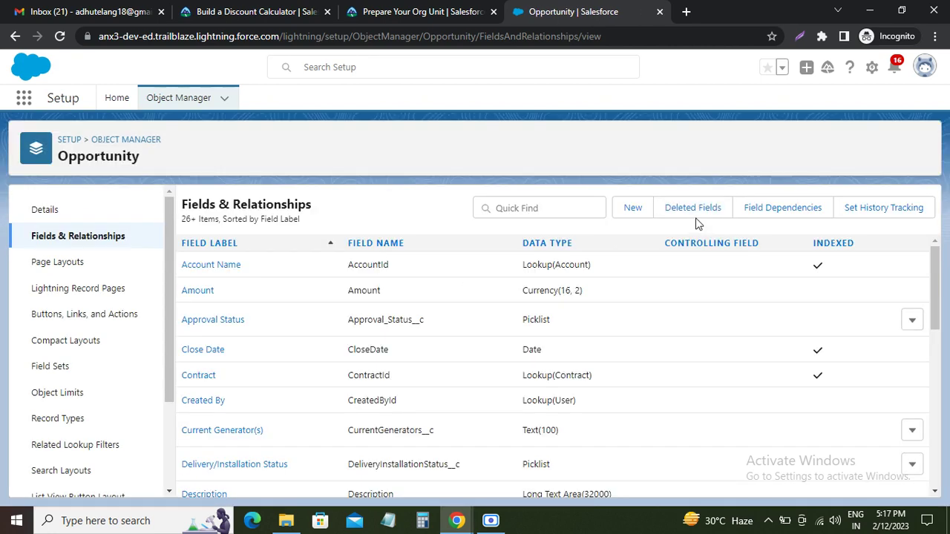
pyautogui.click(631, 214)
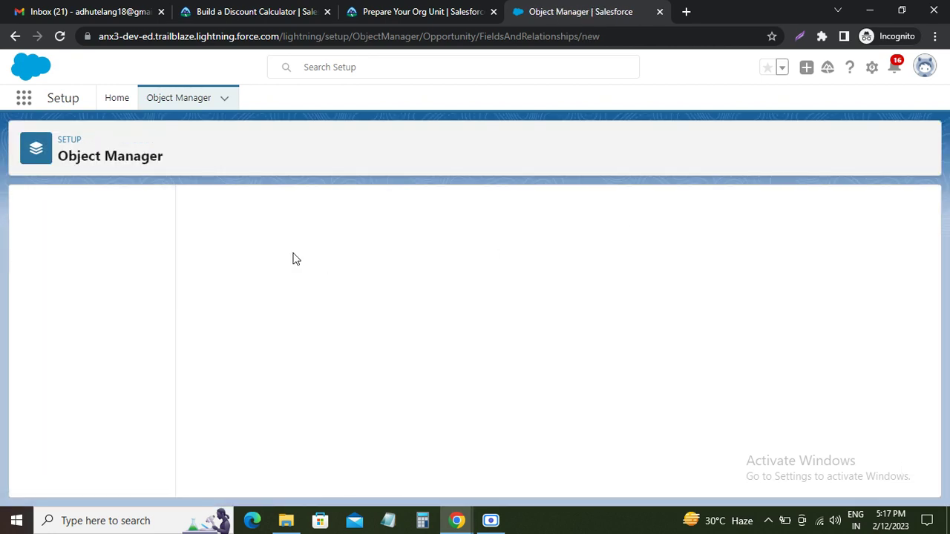
# Step: Copy the label Discount Percentage from the Trailhead instructions and choose Percent as the new Opportunity field's data type
pyautogui.click(413, 13)
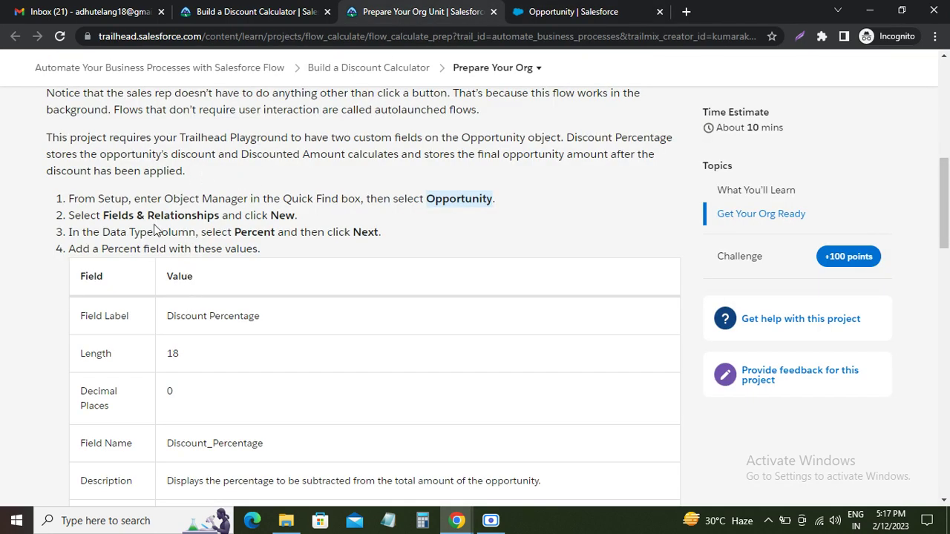
pyautogui.moveTo(153, 225); pyautogui.dragTo(198, 239)
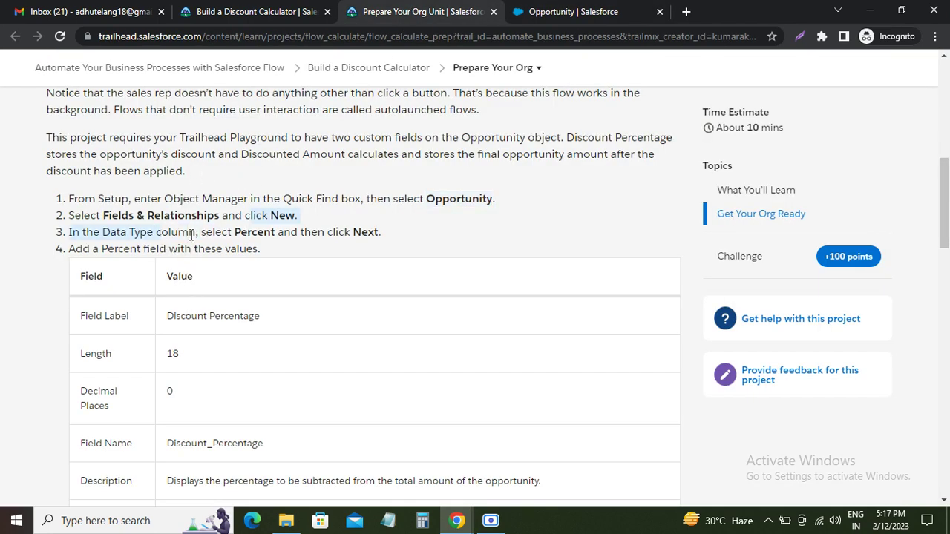
pyautogui.doubleClick(262, 233)
pyautogui.doubleClick(372, 231)
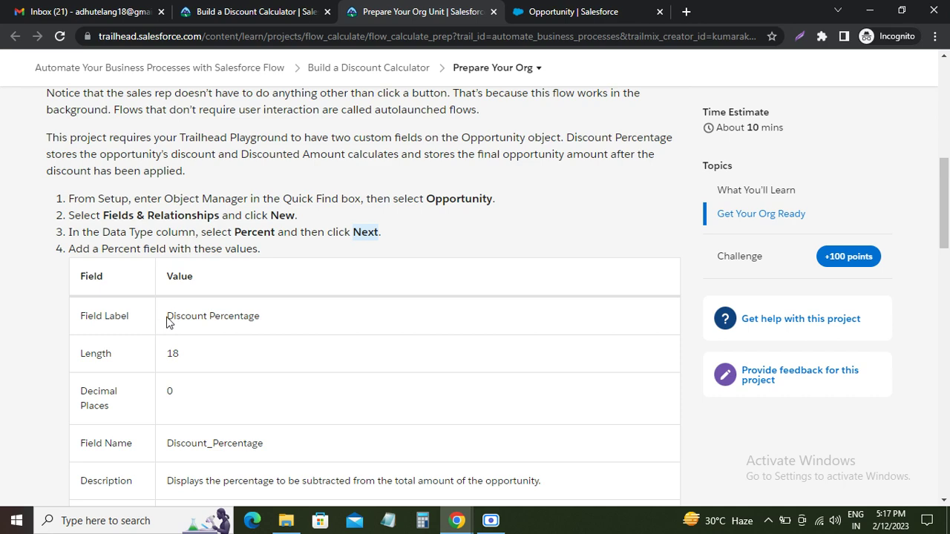
pyautogui.moveTo(166, 319); pyautogui.dragTo(263, 320)
pyautogui.hotkey('ctrl', 'c')
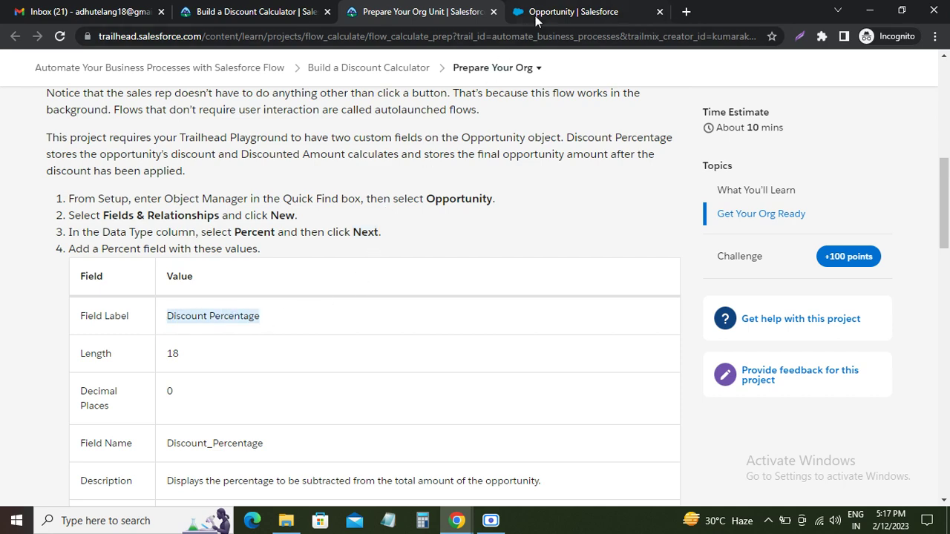
pyautogui.click(535, 12)
pyautogui.scroll(-3, 196, 385)
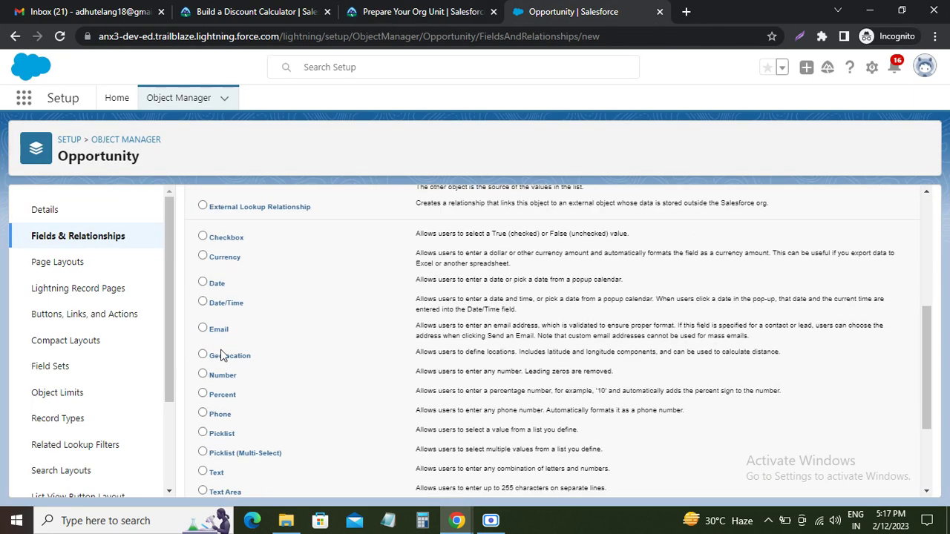
pyautogui.click(203, 394)
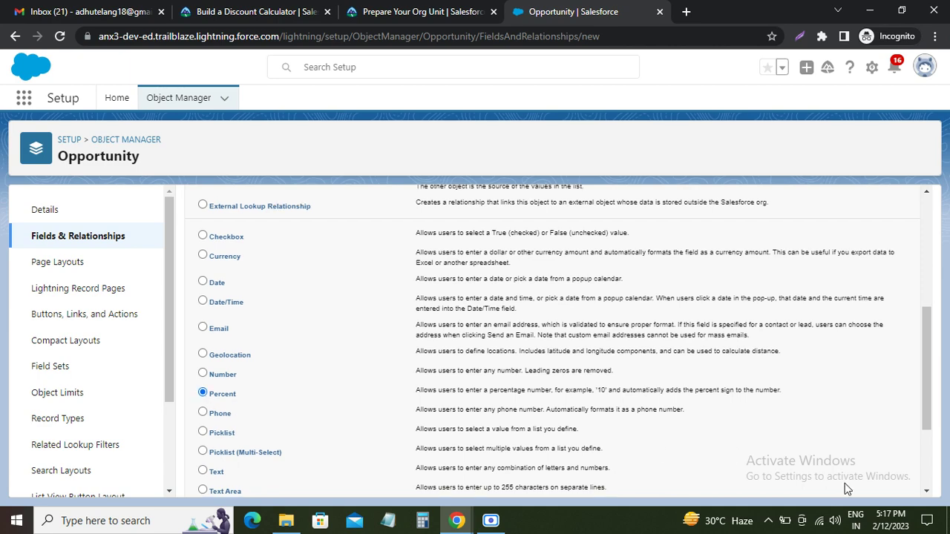
pyautogui.scroll(-2, 854, 483)
pyautogui.click(870, 482)
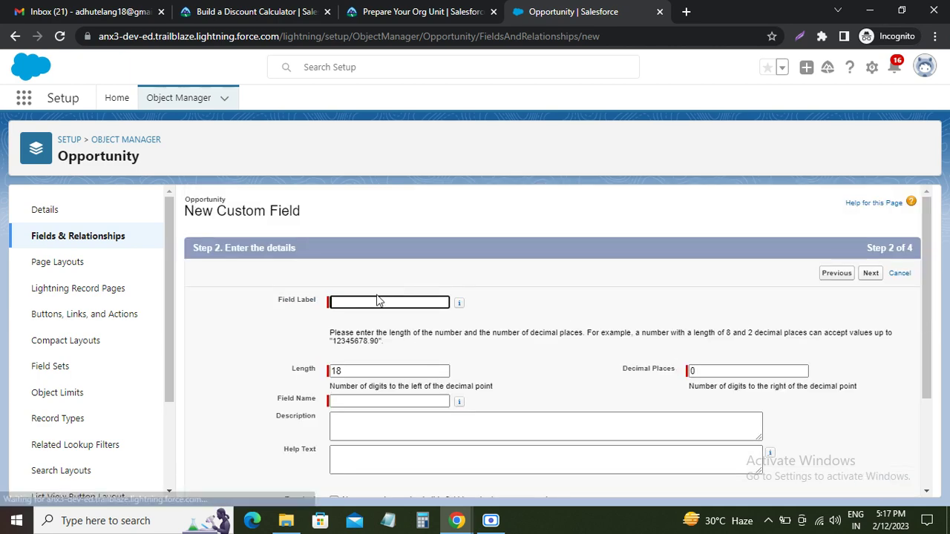
# Step: Set the field label to Discount Percentage and the field name to Discount_Percentage, checking the length and decimal places against the Trailhead instructions
pyautogui.hotkey('ctrl', 'v')
pyautogui.click(457, 342)
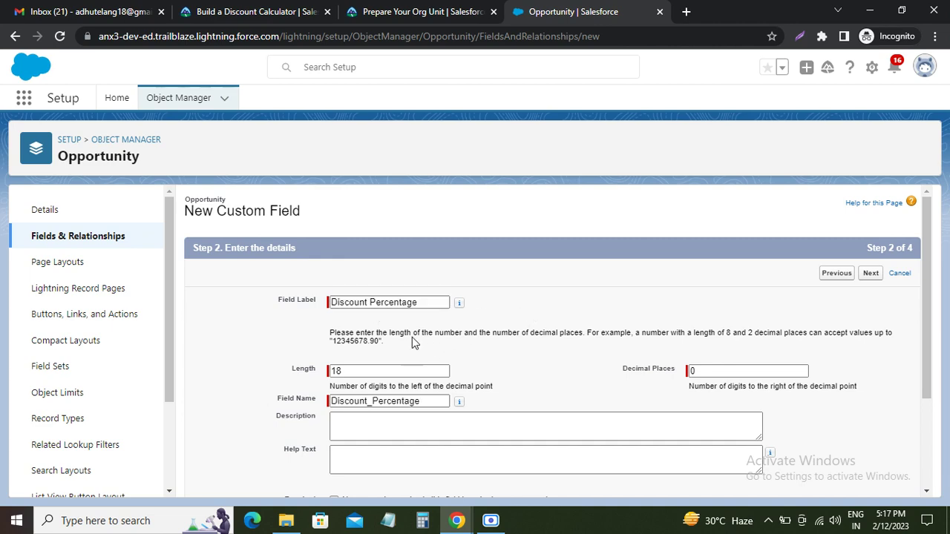
pyautogui.click(419, 15)
pyautogui.doubleClick(174, 354)
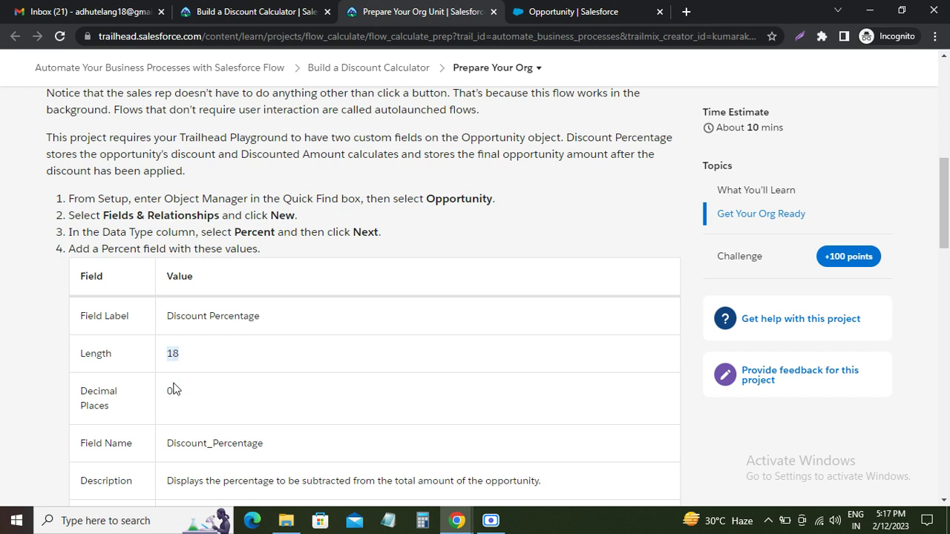
pyautogui.click(171, 390)
pyautogui.moveTo(171, 446); pyautogui.dragTo(271, 453)
pyautogui.hotkey('ctrl', 'c')
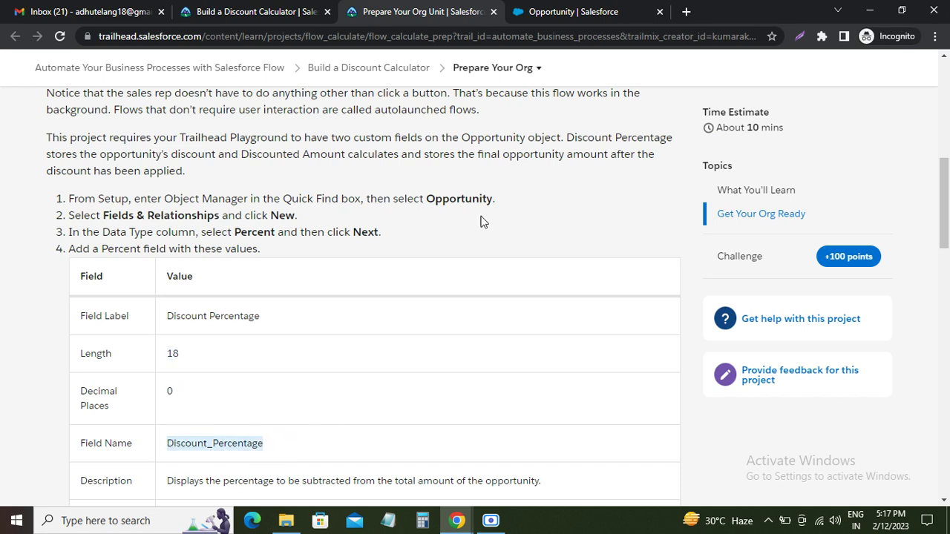
pyautogui.click(564, 15)
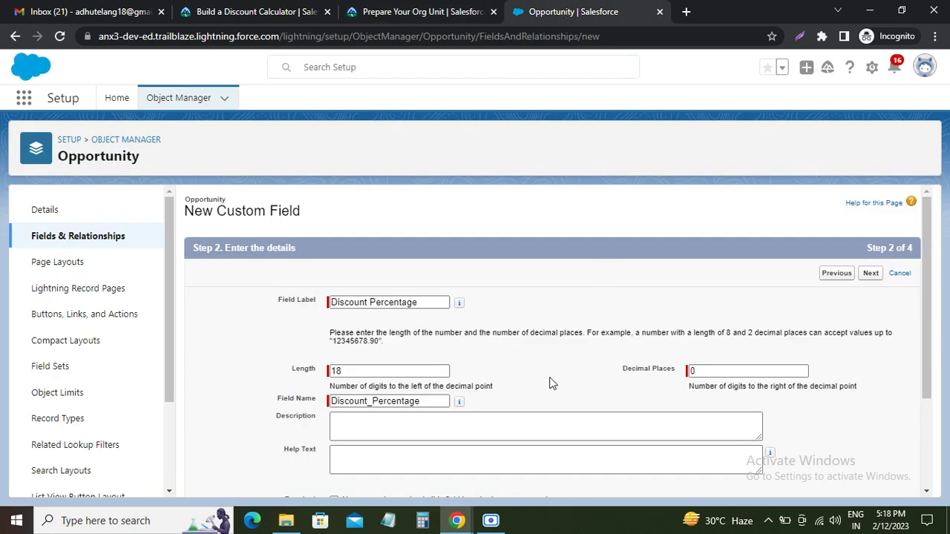
pyautogui.click(386, 403)
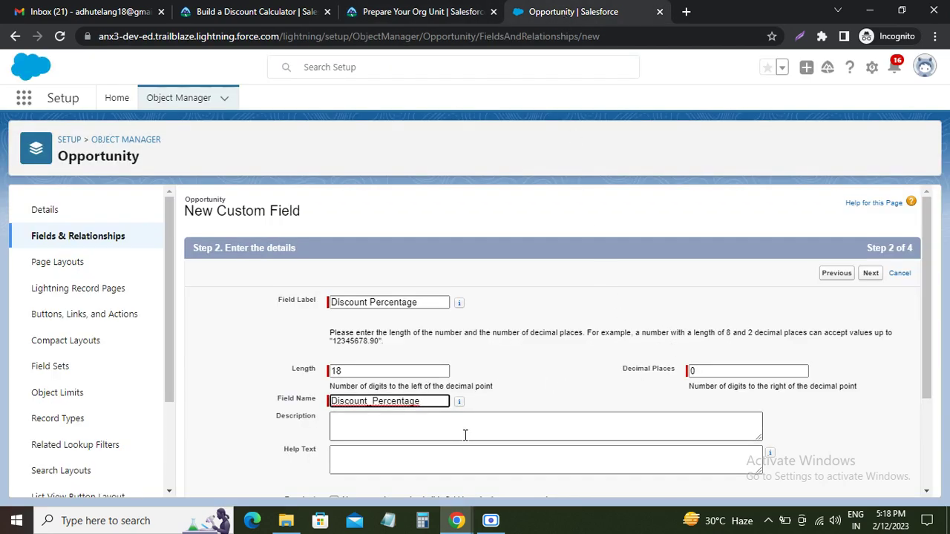
pyautogui.hotkey('ctrl', 'a')
pyautogui.hotkey('ctrl', 'v')
# Step: Set the field's description to "Displays the percentage to be subtracted from the total amount of the opportunity."
pyautogui.click(416, 434)
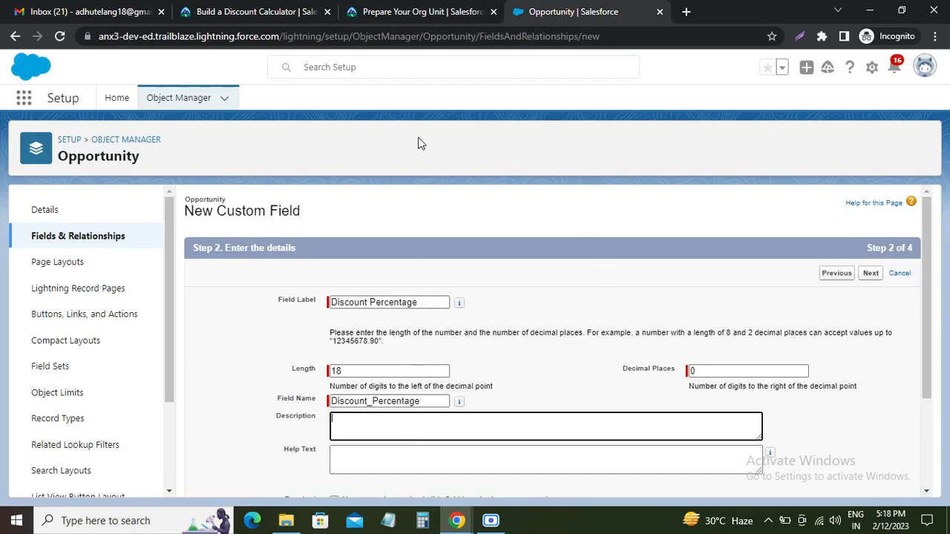
pyautogui.click(427, 15)
pyautogui.scroll(-3, 220, 269)
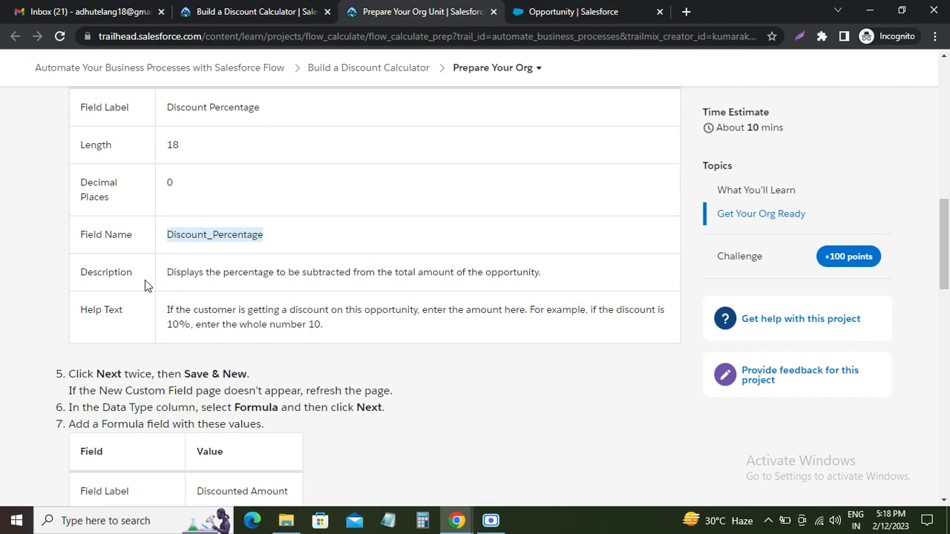
pyautogui.moveTo(166, 273); pyautogui.dragTo(553, 277)
pyautogui.hotkey('ctrl', 'c')
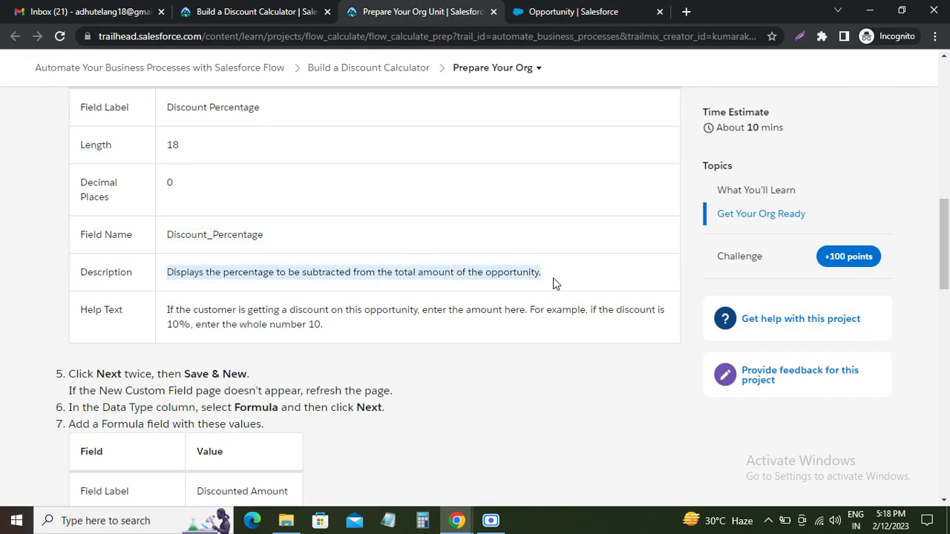
pyautogui.click(564, 12)
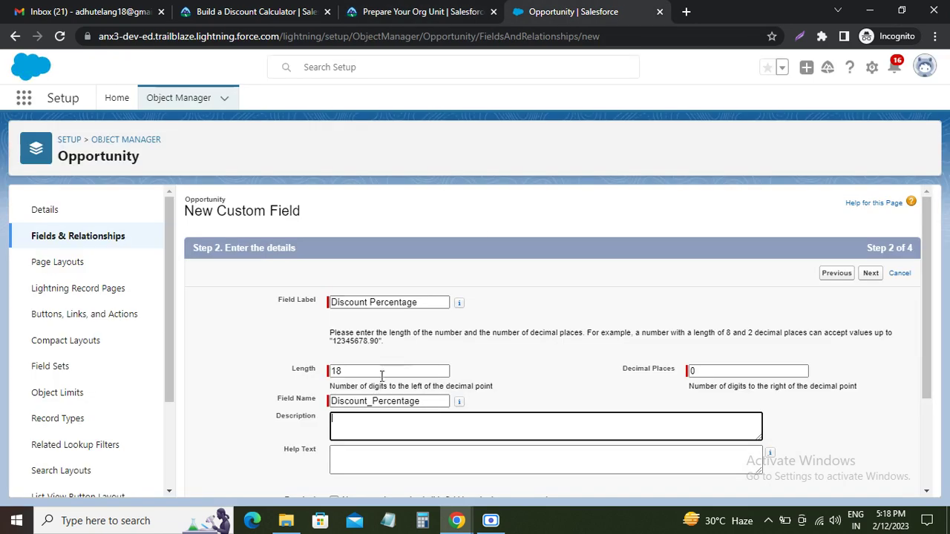
pyautogui.hotkey('ctrl', 'v')
# Step: Copy the complete help text from the Trailhead table, beginning "If the customer is getting a discount on this opportunity", into the field's help text
pyautogui.click(371, 450)
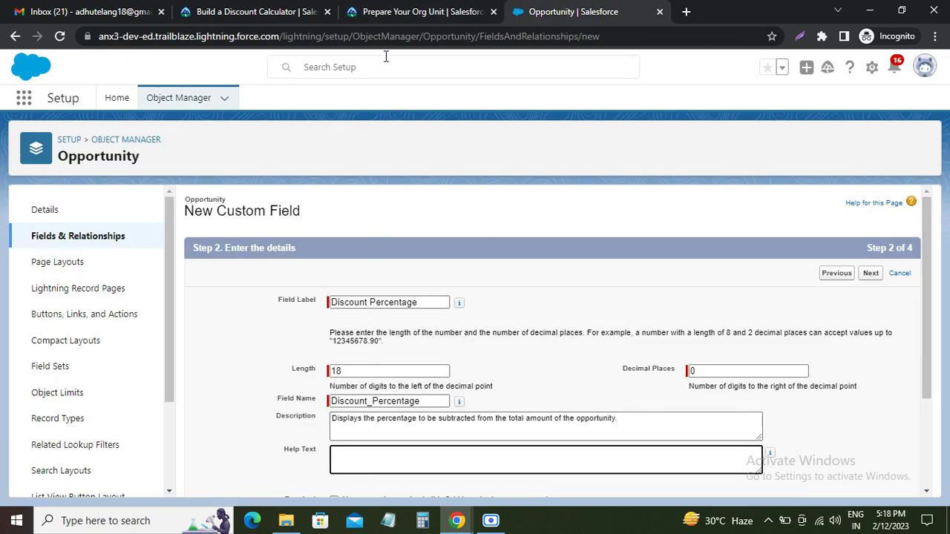
pyautogui.click(405, 11)
pyautogui.scroll(-2, 186, 219)
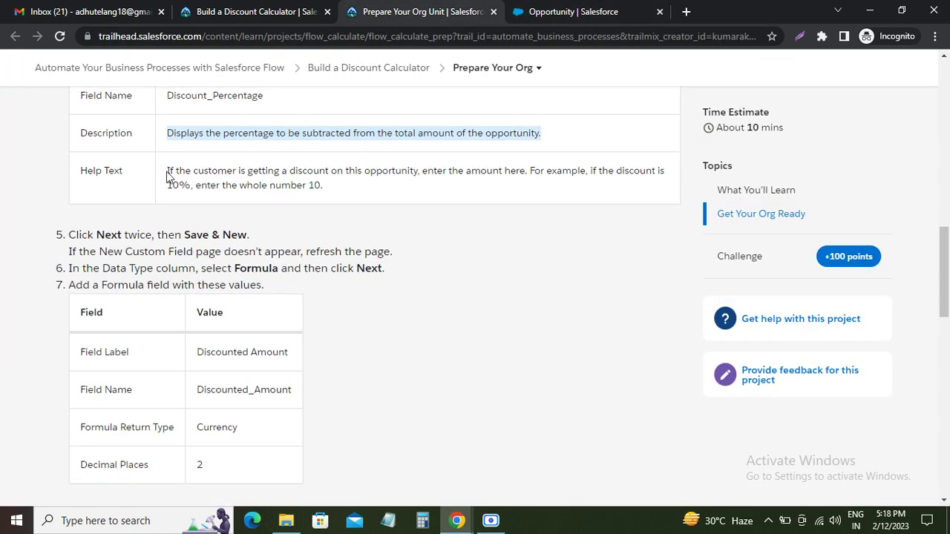
pyautogui.moveTo(167, 178); pyautogui.dragTo(320, 185)
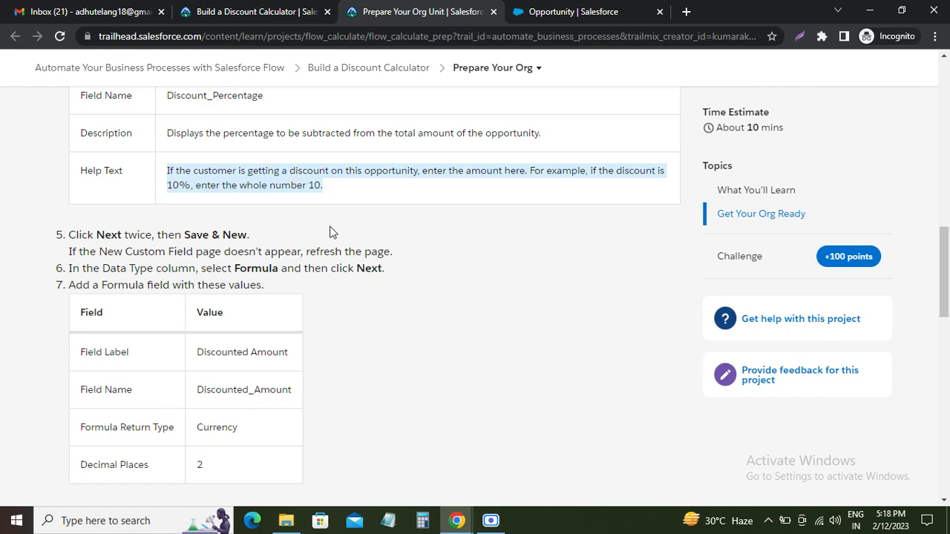
pyautogui.click(548, 14)
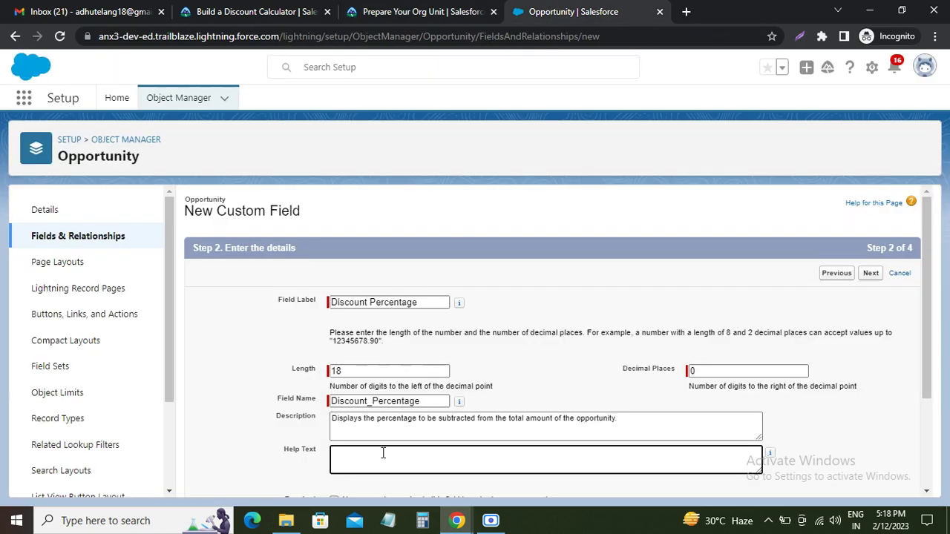
pyautogui.write('If the customer is getting a discount on this opportunity, enter the amount here. For example, if the discount is 10%, enter the whole number 10.')
# Step: Accept the default field-level security and page layouts, and save the Discount Percentage field while starting another new field
pyautogui.scroll(-2, 676, 454)
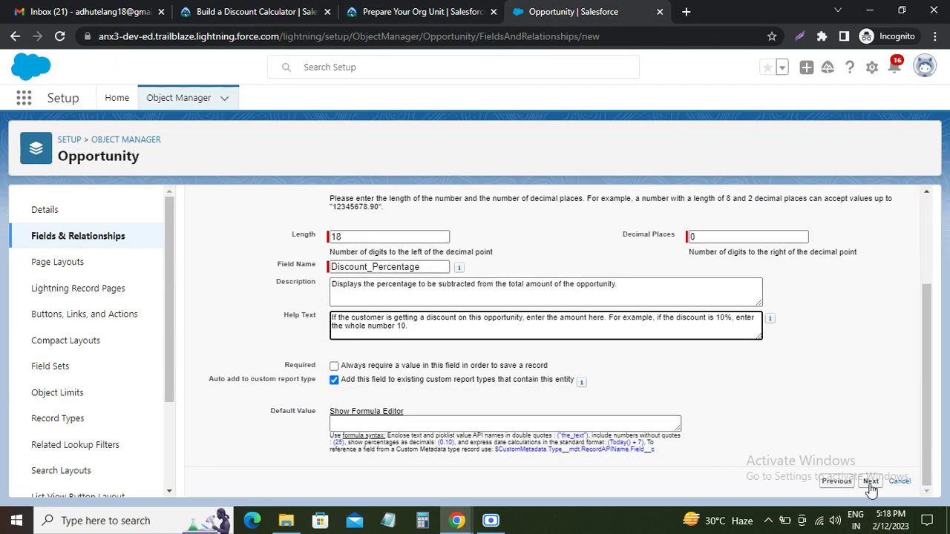
pyautogui.click(871, 482)
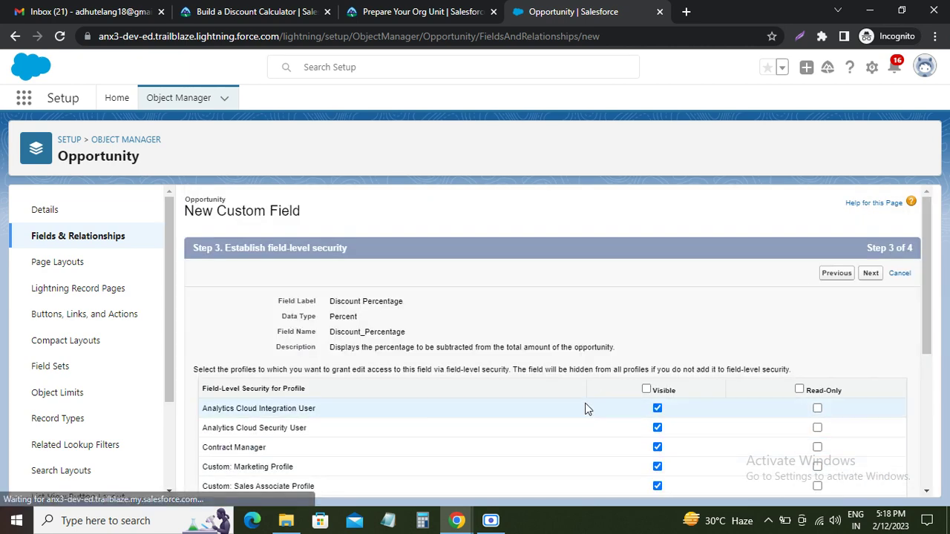
pyautogui.click(871, 274)
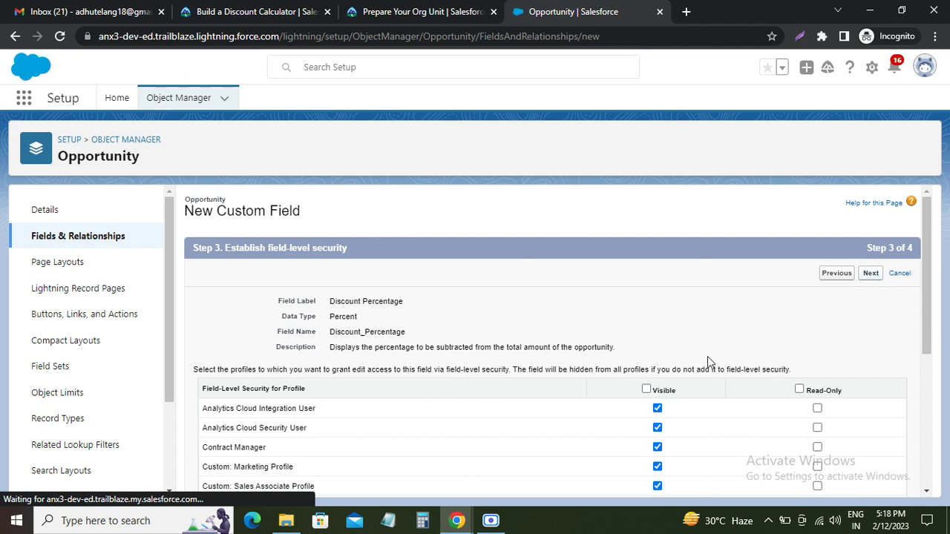
pyautogui.click(811, 273)
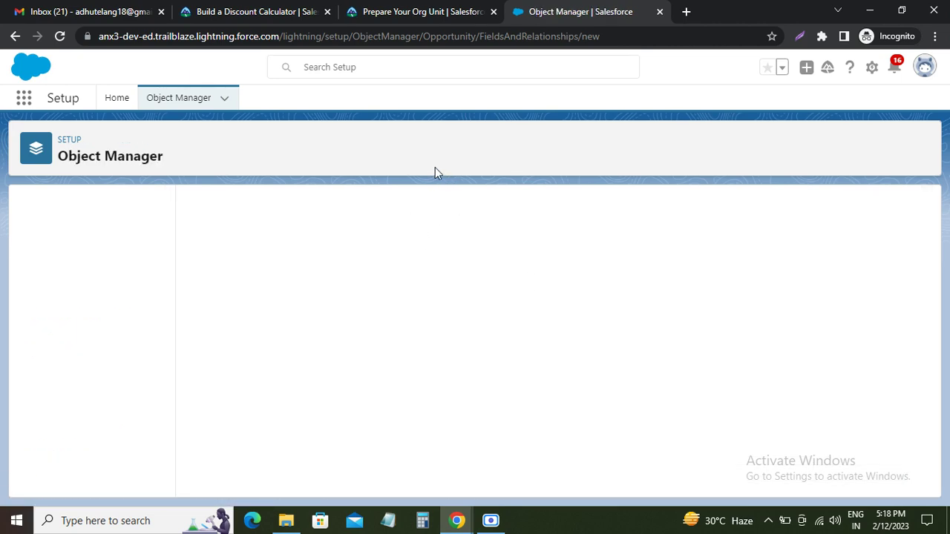
# Step: Copy the label Discounted Amount from the Trailhead instructions and choose Formula as the new Opportunity field's data type
pyautogui.click(421, 21)
pyautogui.scroll(-2, 112, 250)
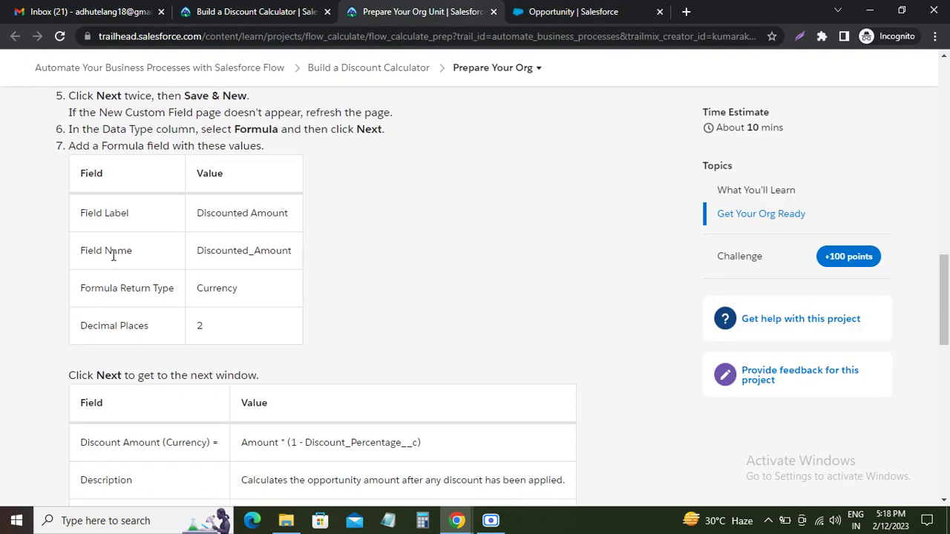
pyautogui.doubleClick(257, 128)
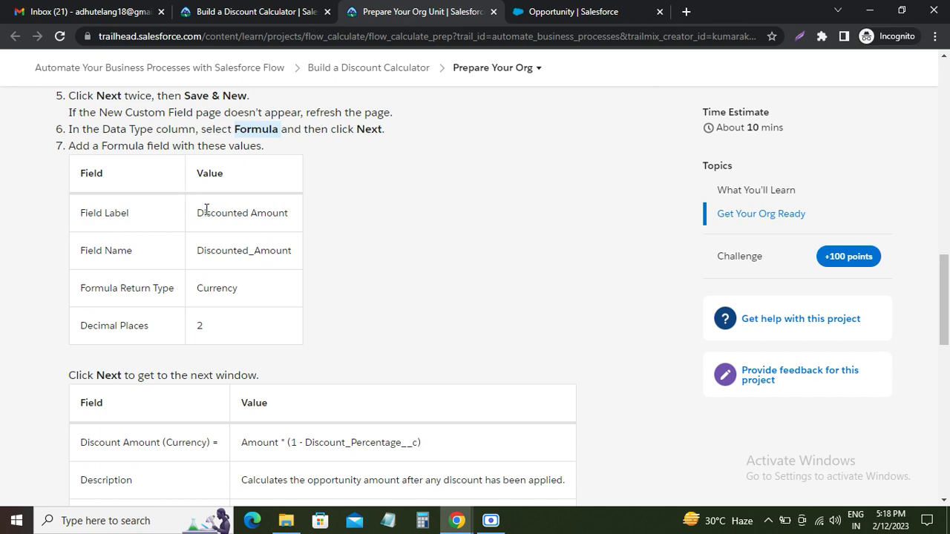
pyautogui.moveTo(199, 213); pyautogui.dragTo(294, 217)
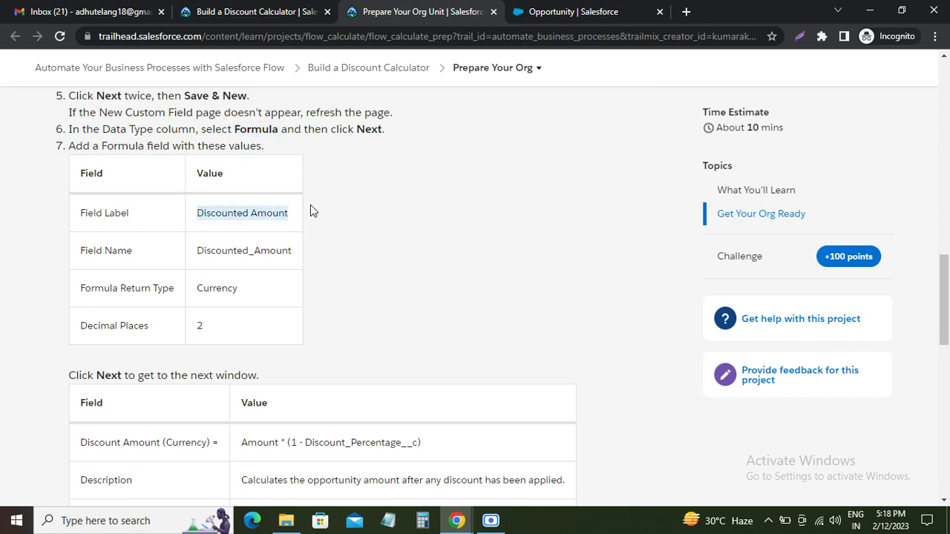
pyautogui.click(586, 11)
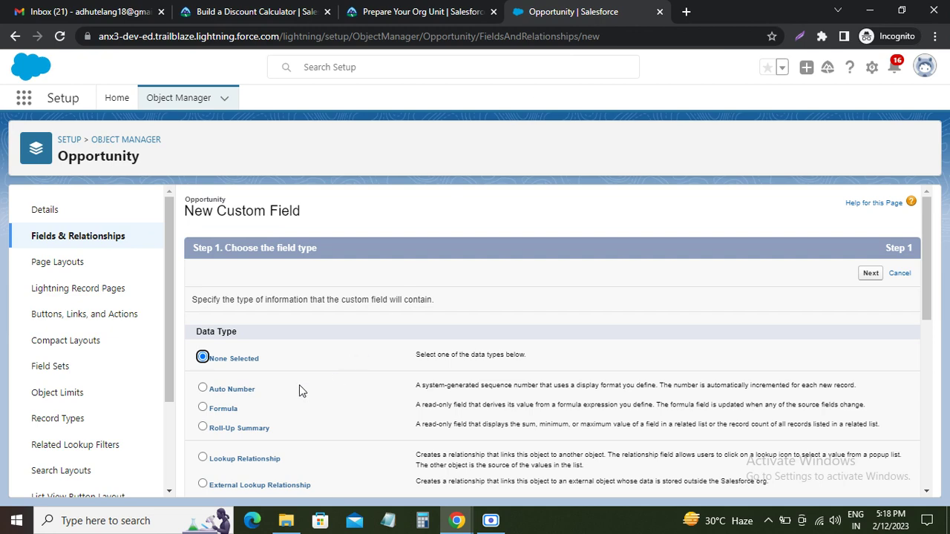
pyautogui.scroll(-3, 299, 391)
pyautogui.click(204, 200)
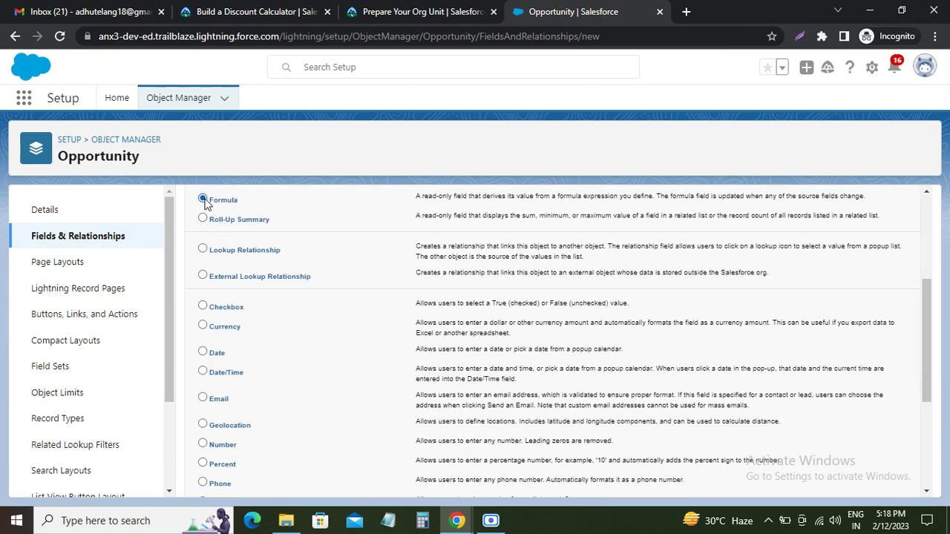
pyautogui.scroll(3, 205, 205)
pyautogui.click(871, 273)
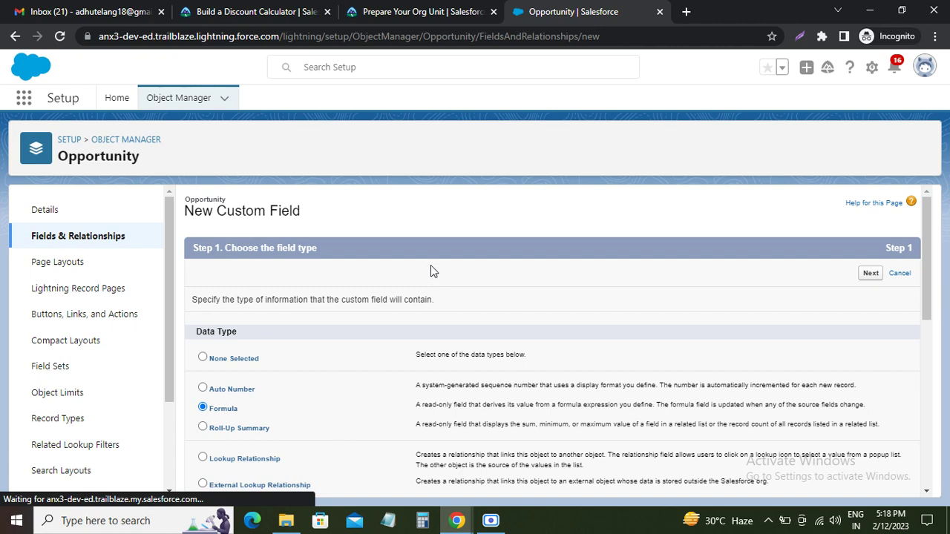
# Step: Label the field Discounted Amount with the name Discounted_Amount, and set its formula return type to Currency, keeping 2 decimal places as Trailhead specifies
pyautogui.write('Discounted Amount')
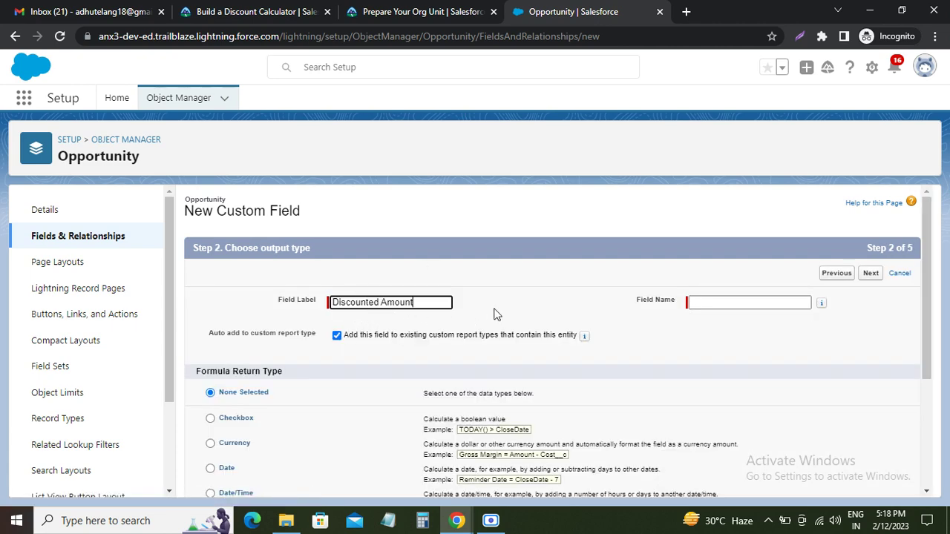
pyautogui.click(495, 312)
pyautogui.click(458, 9)
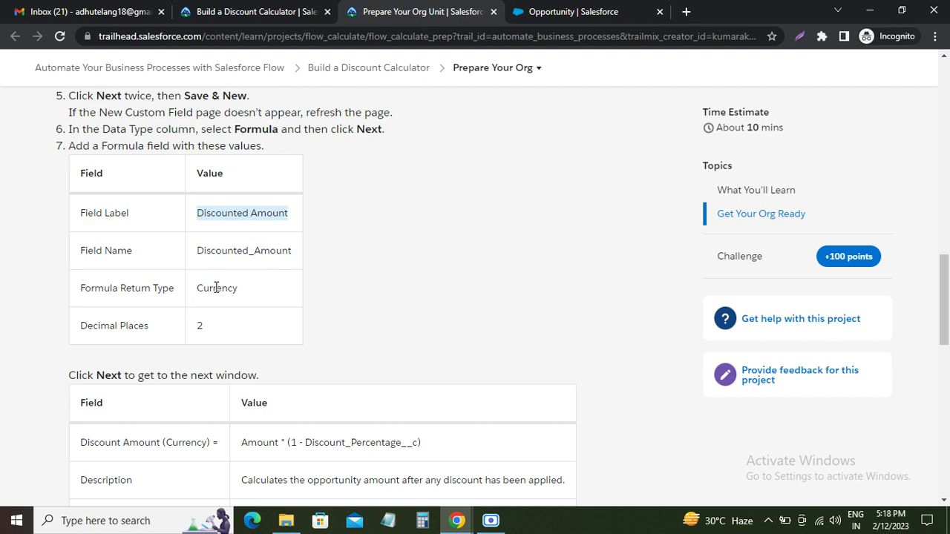
pyautogui.click(198, 330)
pyautogui.click(572, 11)
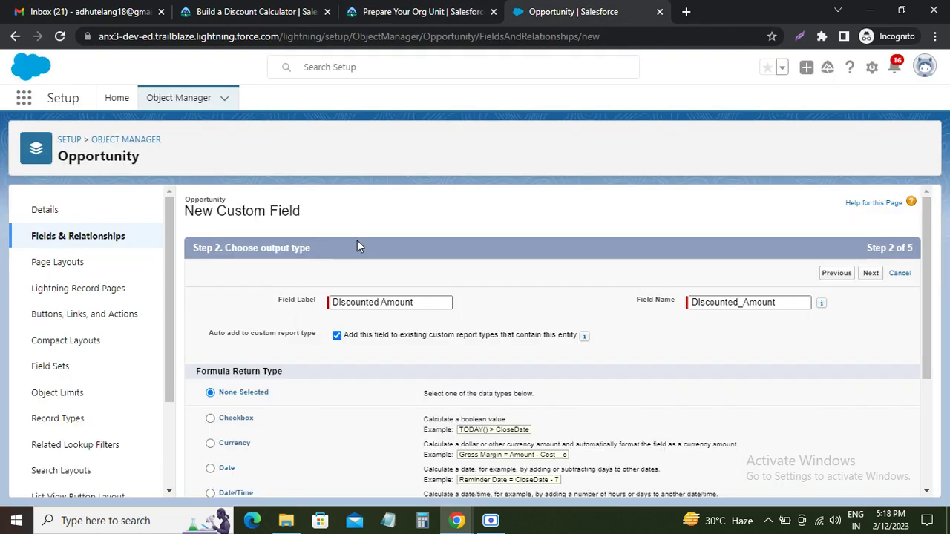
pyautogui.scroll(-3, 241, 311)
pyautogui.click(210, 305)
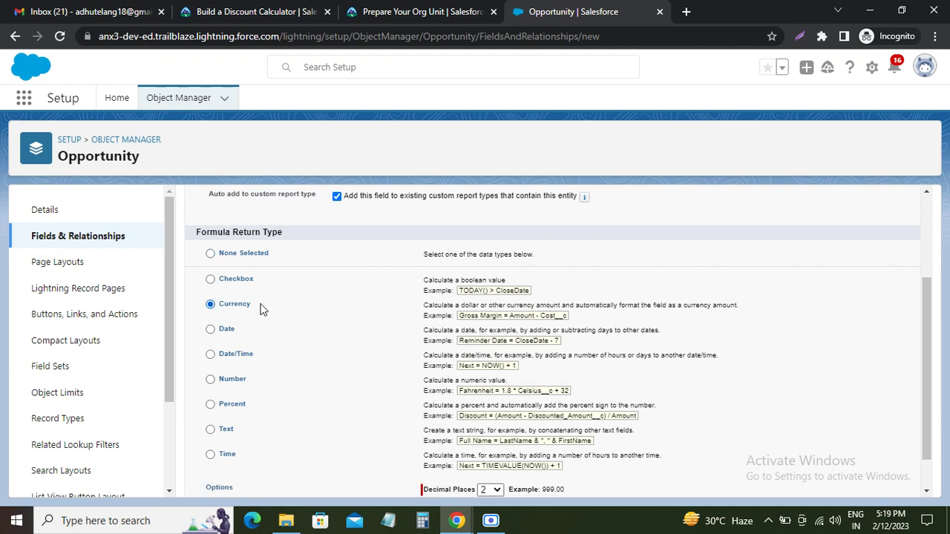
pyautogui.scroll(-1, 462, 359)
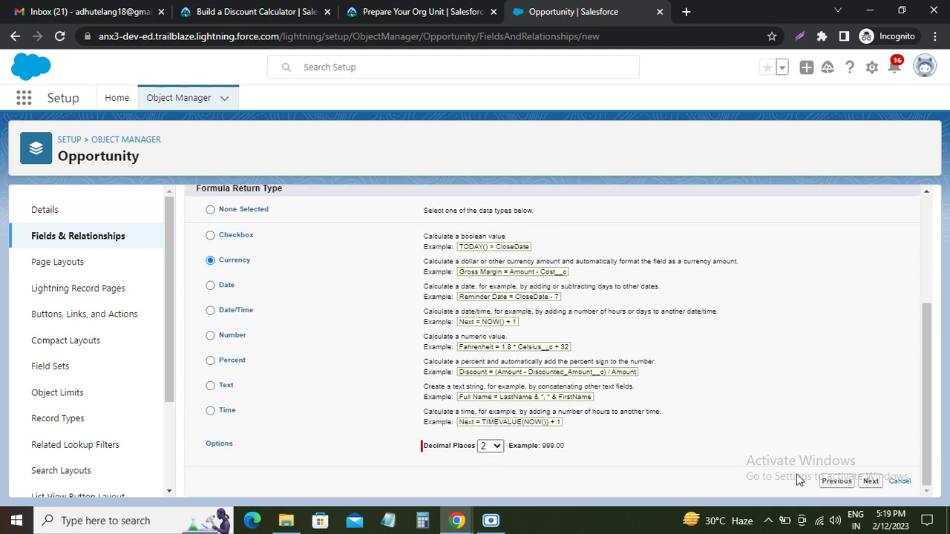
pyautogui.click(872, 488)
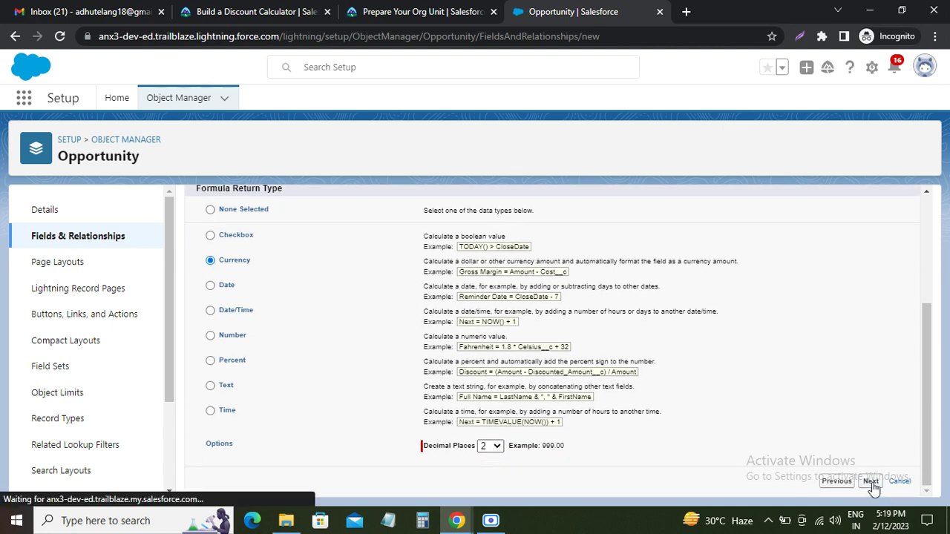
# Step: Check the Discounted Amount formula in the Trailhead table and begin the field's formula with the Amount merge field
pyautogui.click(460, 11)
pyautogui.scroll(-3, 157, 232)
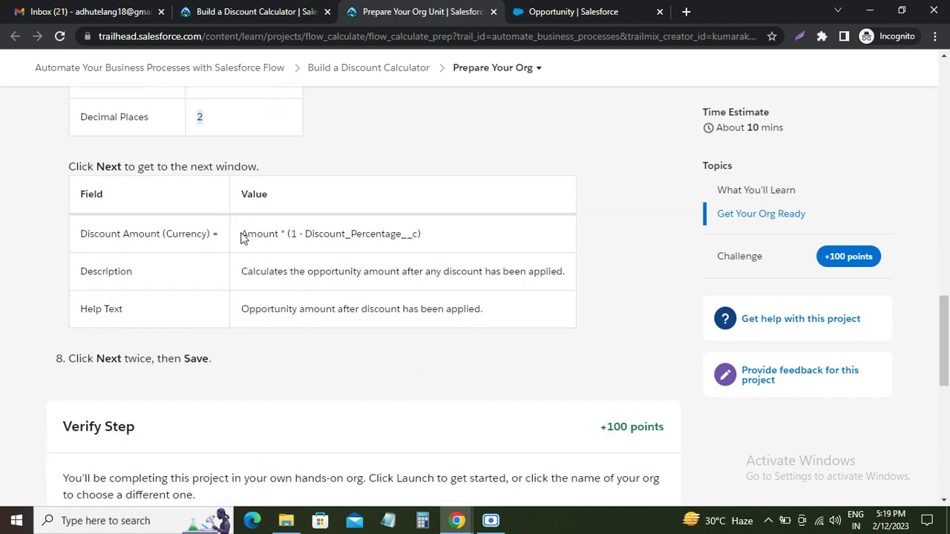
pyautogui.moveTo(79, 236); pyautogui.dragTo(213, 235)
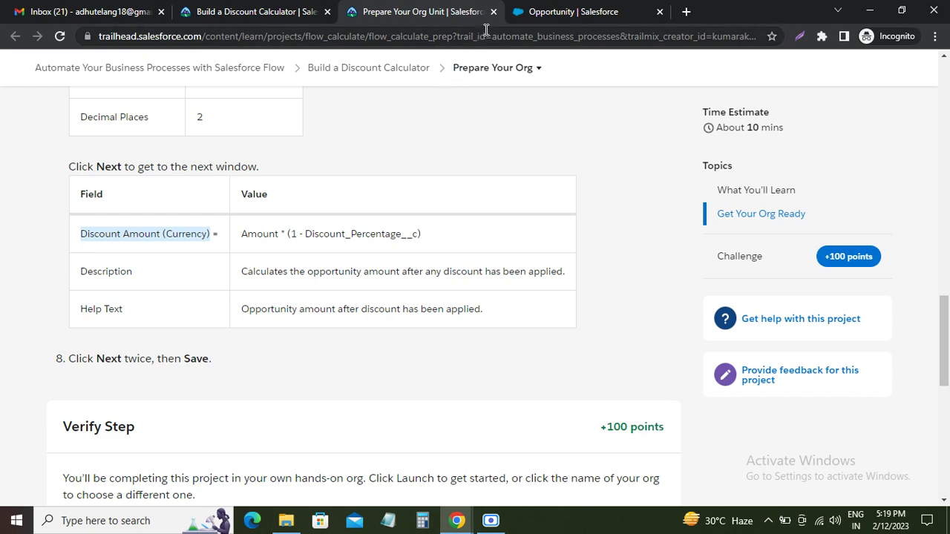
pyautogui.click(539, 11)
pyautogui.scroll(-3, 265, 308)
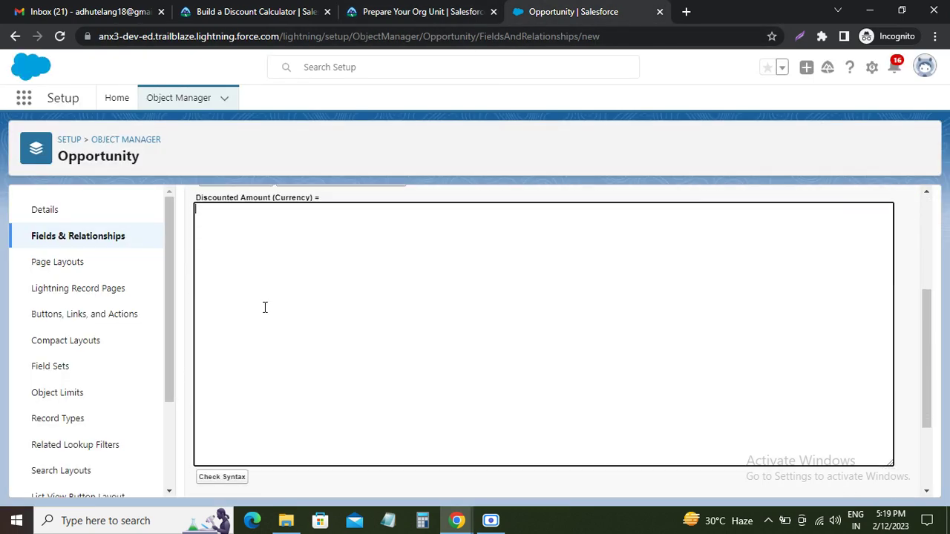
pyautogui.scroll(1, 272, 257)
pyautogui.scroll(1, 312, 259)
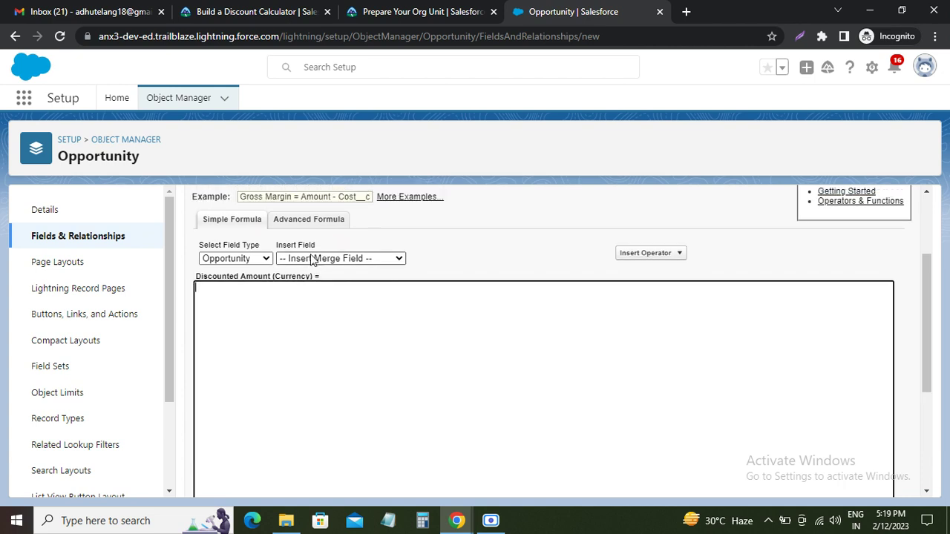
pyautogui.scroll(1, 312, 258)
pyautogui.scroll(-2, 311, 258)
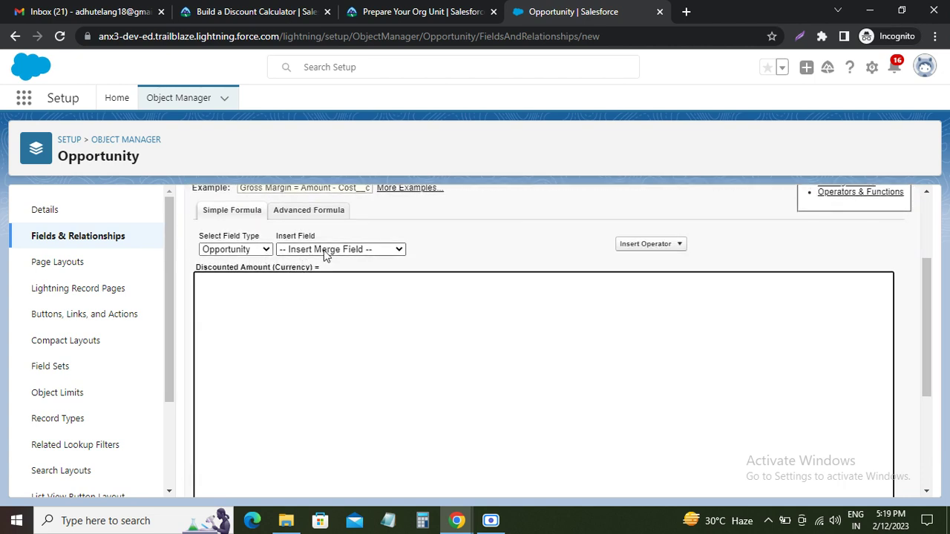
pyautogui.click(326, 250)
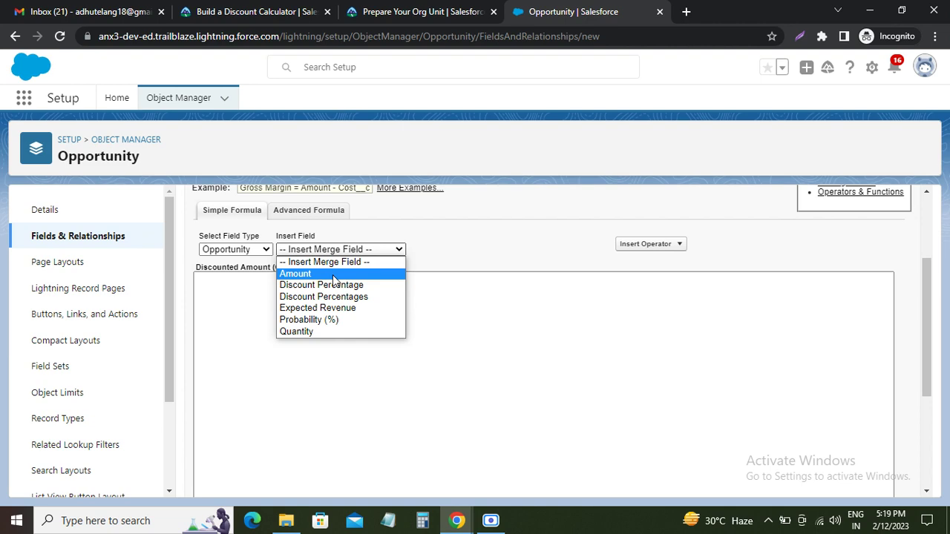
pyautogui.click(333, 274)
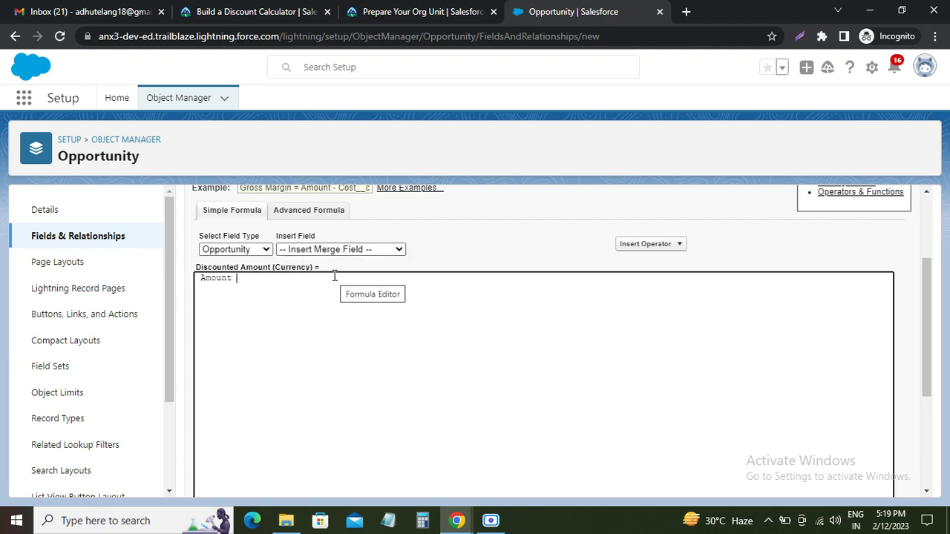
# Step: Compare the formula with the Trailhead instructions and add the multiply operator after Amount
pyautogui.click(439, 14)
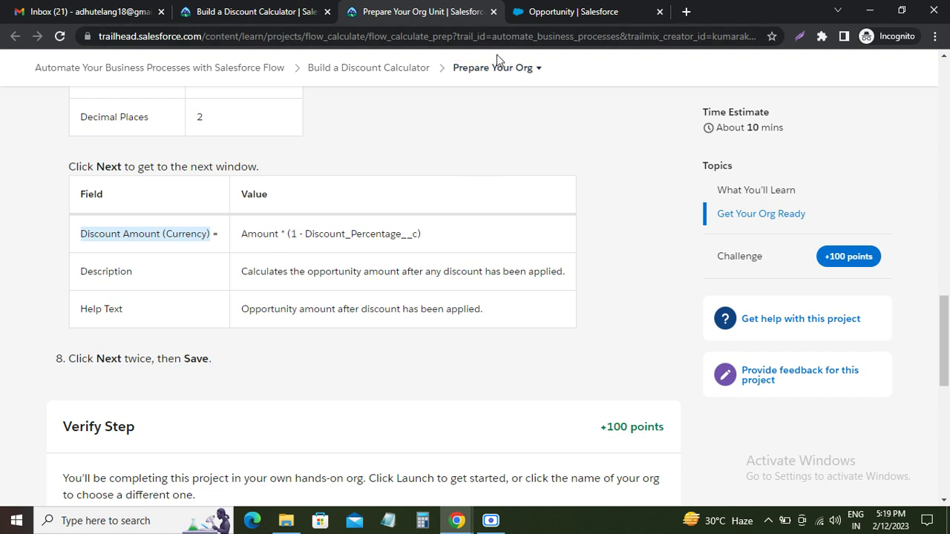
pyautogui.click(539, 13)
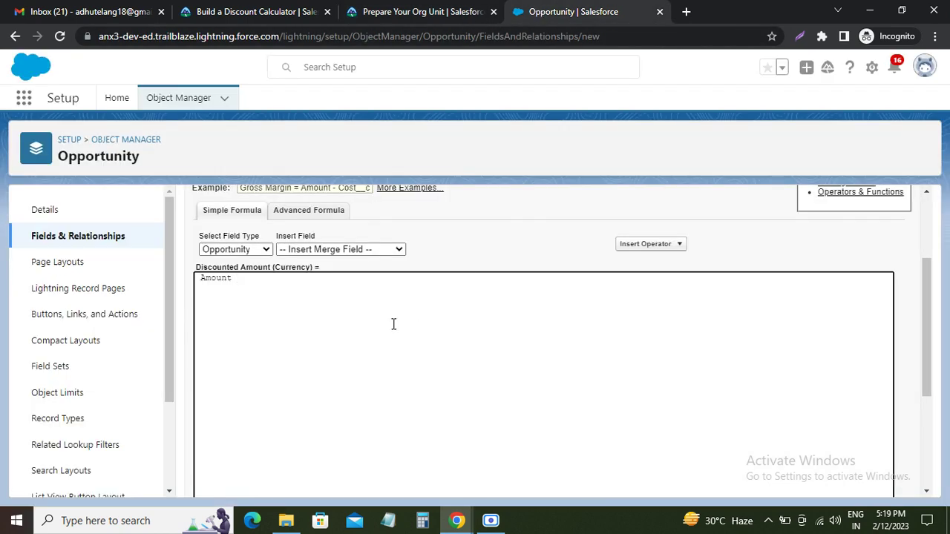
pyautogui.click(630, 245)
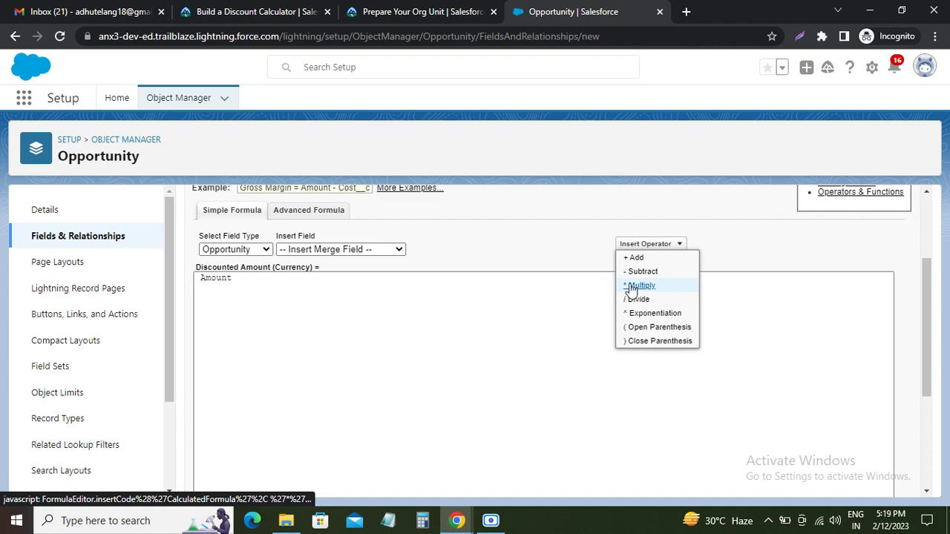
pyautogui.click(631, 286)
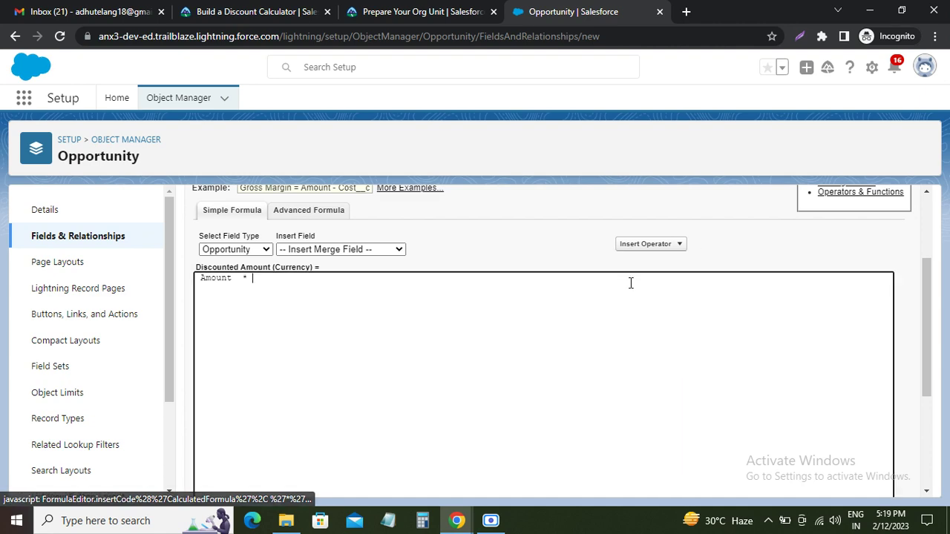
# Step: Consult the Trailhead formula and append an open parenthesis followed by 1 to the Discounted Amount formula
pyautogui.click(440, 12)
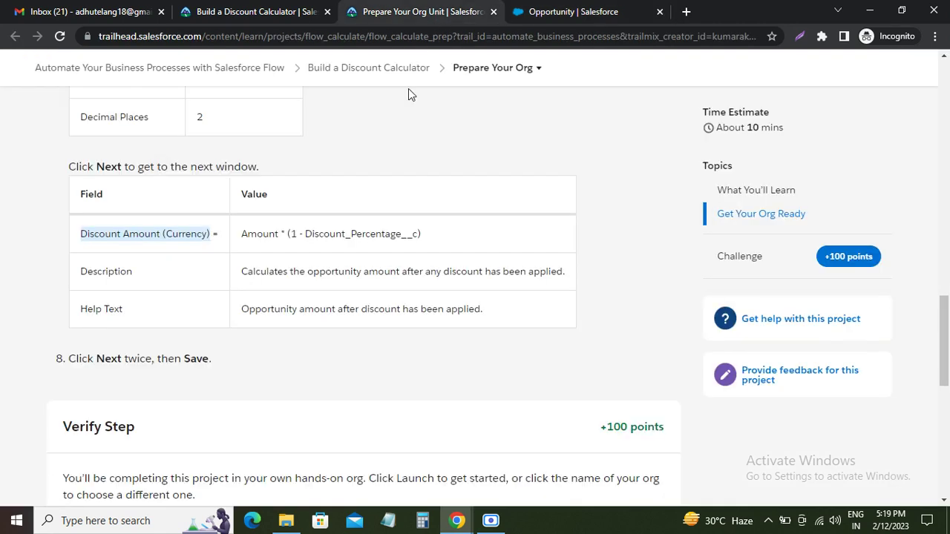
pyautogui.click(289, 233)
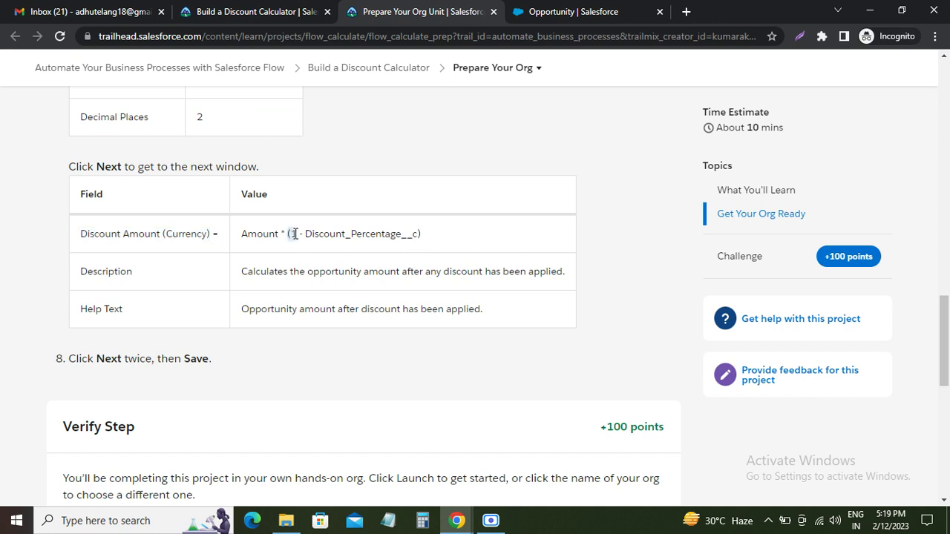
pyautogui.click(530, 13)
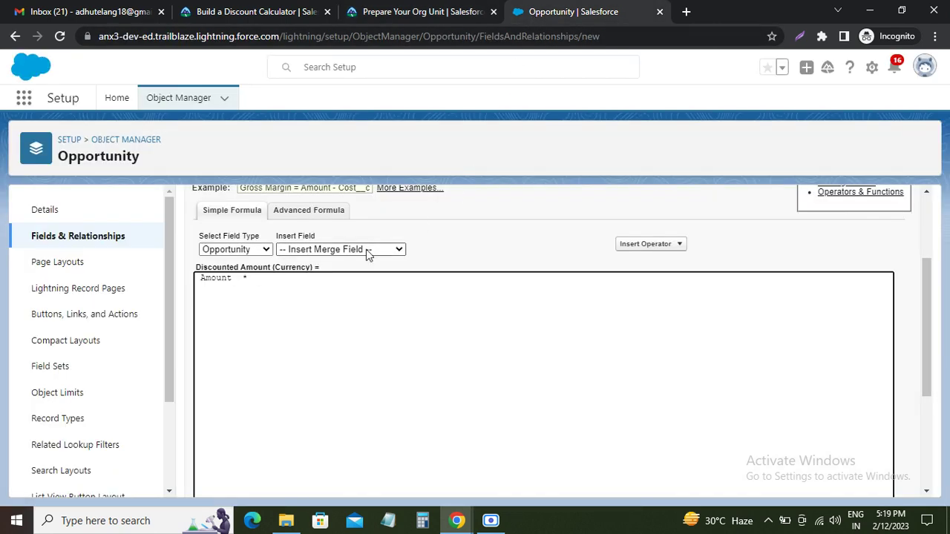
pyautogui.click(666, 246)
pyautogui.click(651, 329)
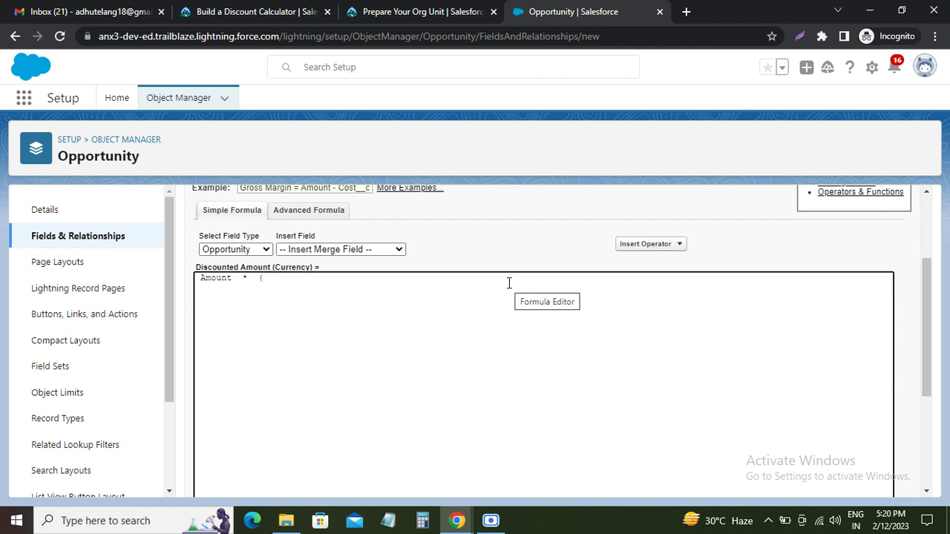
pyautogui.write('1')
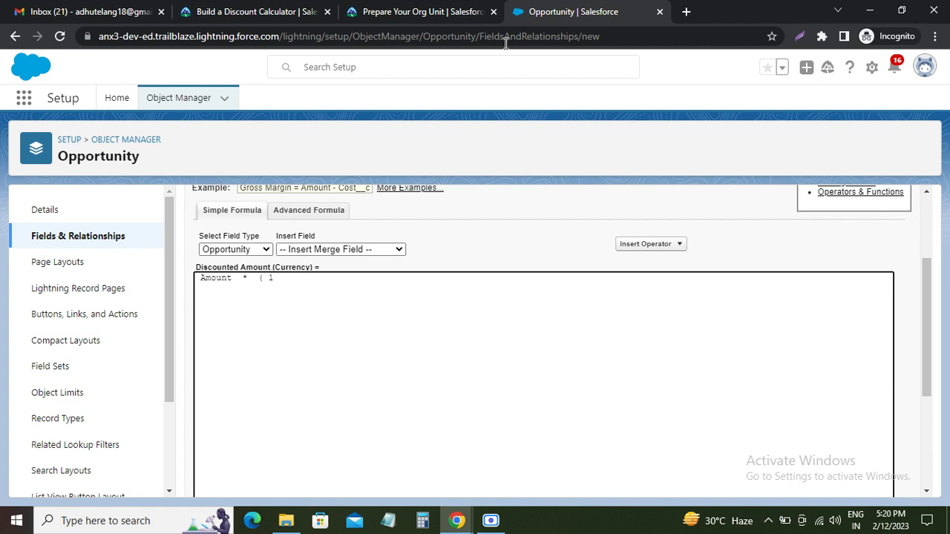
# Step: Complete the formula per Trailhead by appending the subtract operator, the Discount_Percentage__c field and a close parenthesis
pyautogui.click(458, 13)
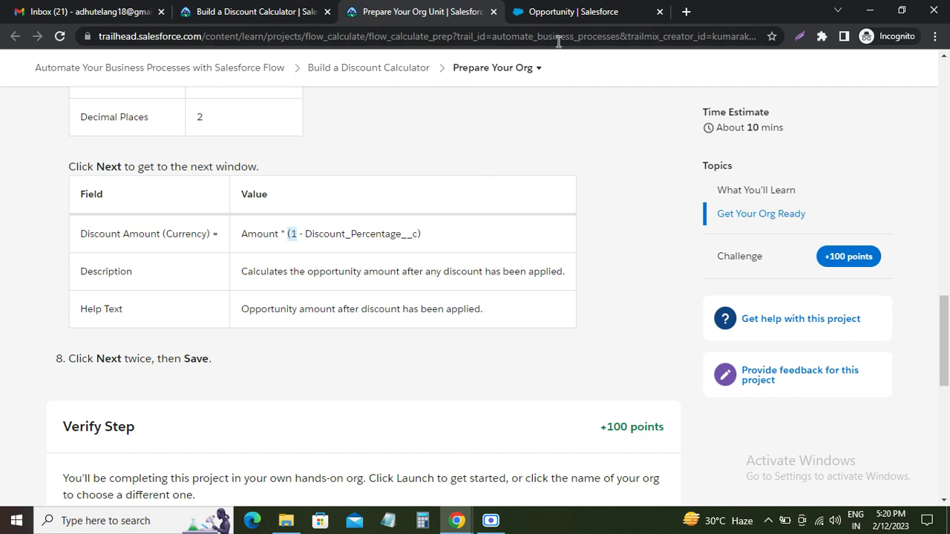
pyautogui.click(594, 12)
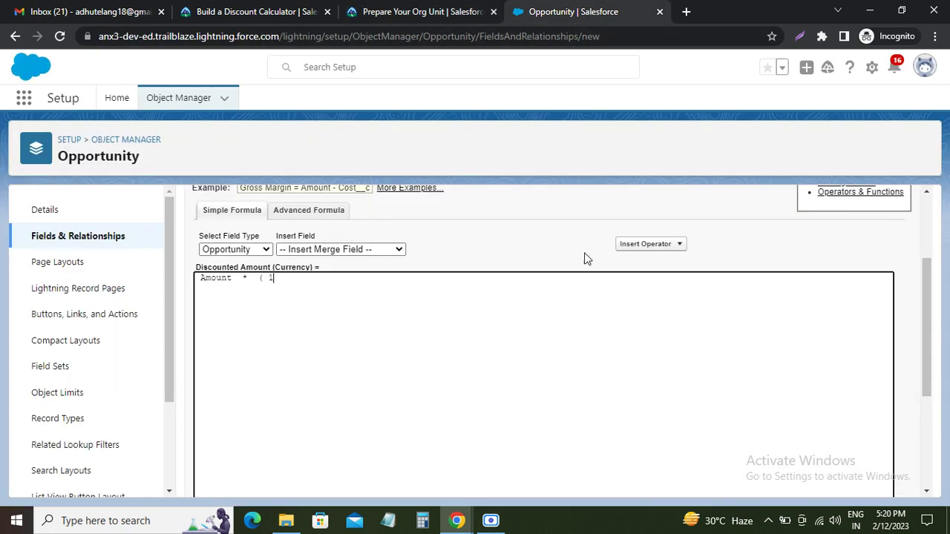
pyautogui.click(634, 245)
pyautogui.click(637, 273)
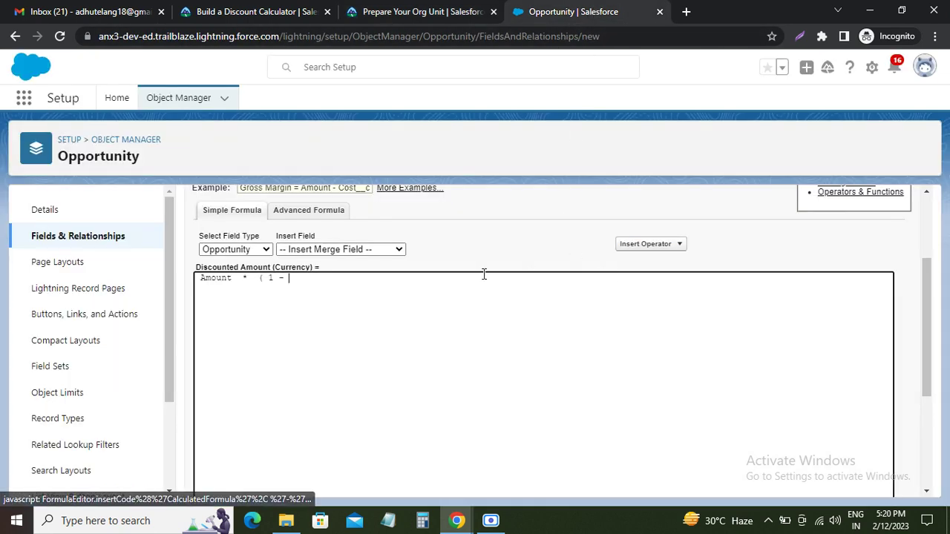
pyautogui.click(321, 250)
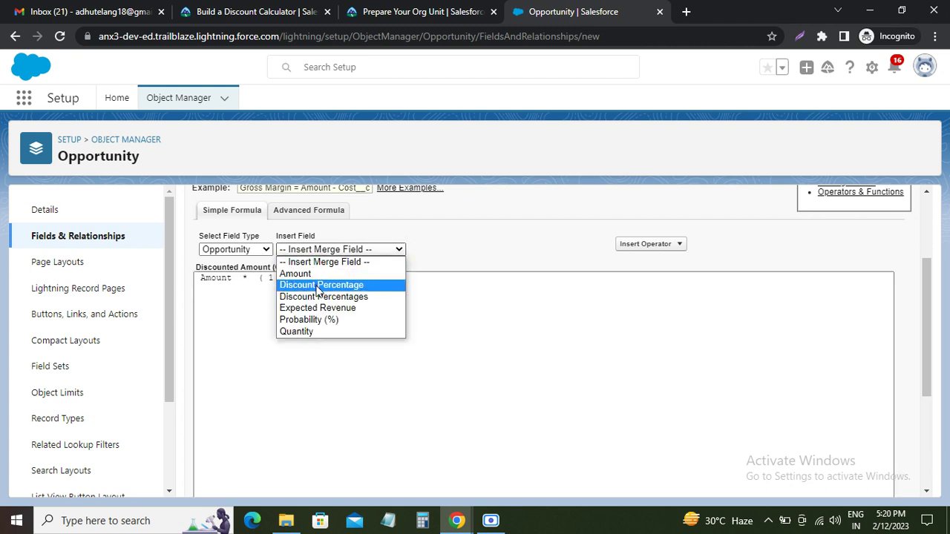
pyautogui.click(319, 286)
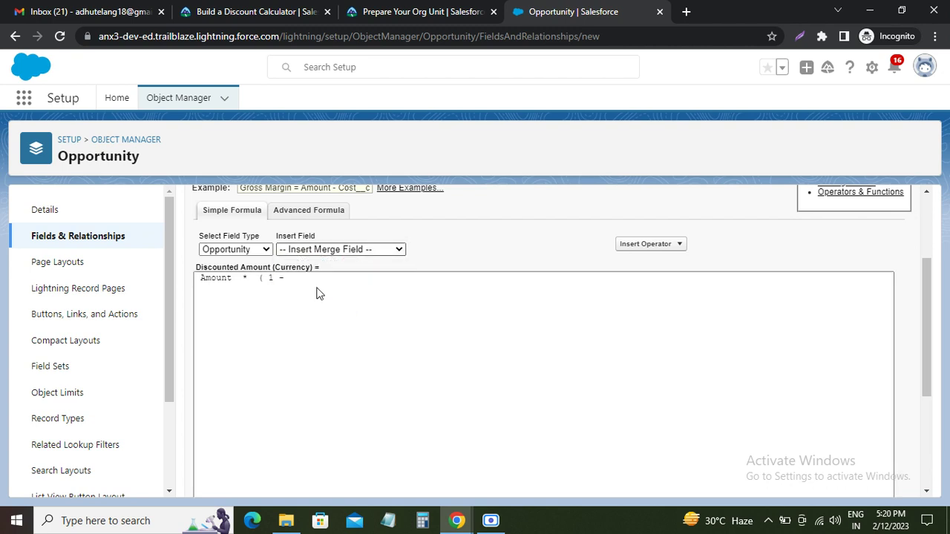
pyautogui.click(651, 244)
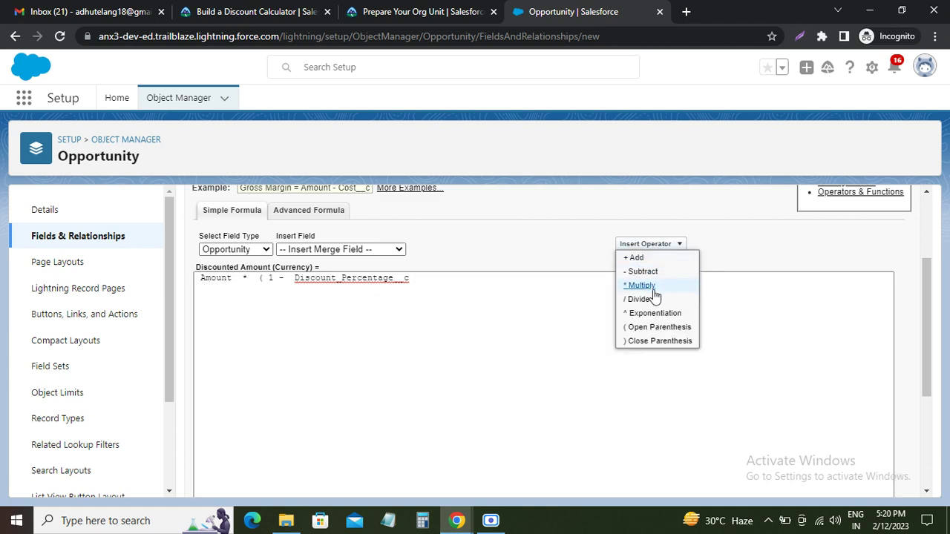
pyautogui.click(651, 341)
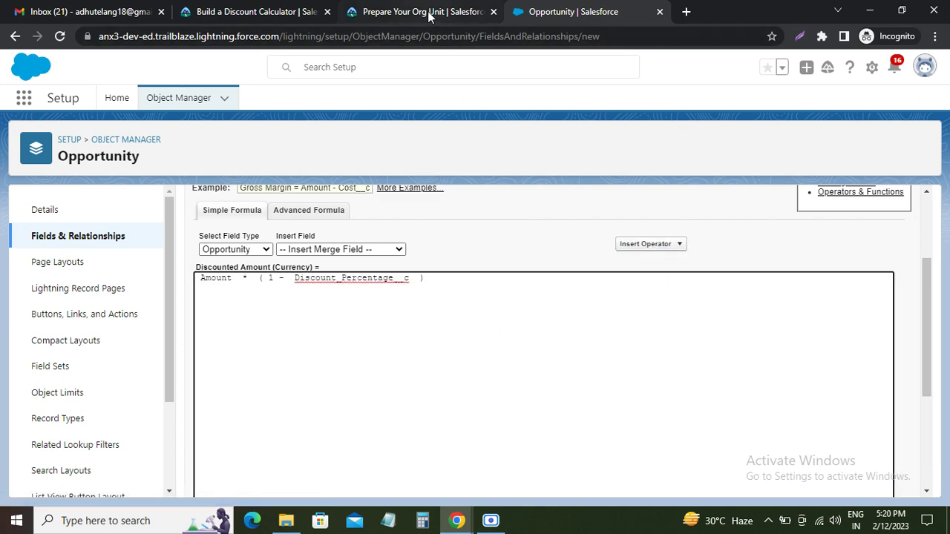
# Step: Copy the Trailhead description "Calculates the opportunity amount after any discount has been applied." into the Discounted Amount field's Description
pyautogui.click(424, 11)
pyautogui.moveTo(240, 273); pyautogui.dragTo(551, 276)
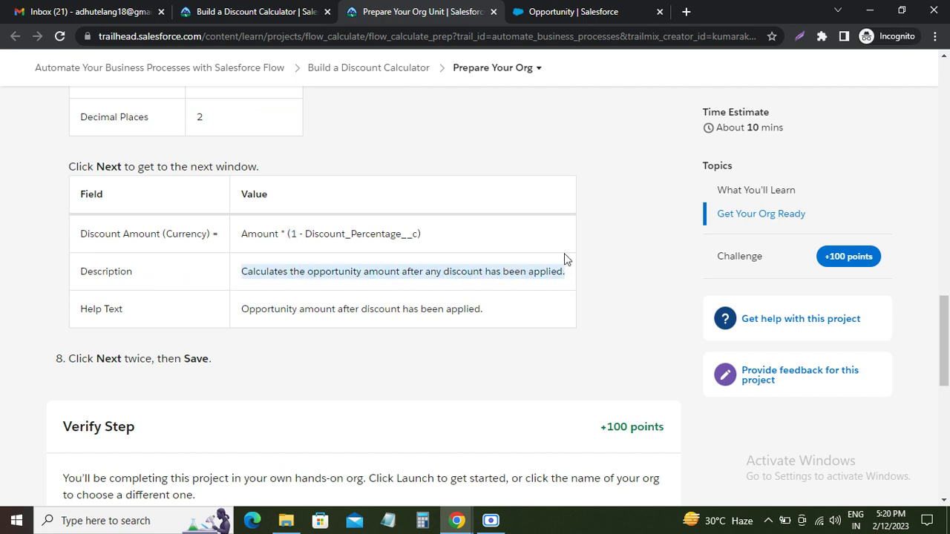
pyautogui.click(594, 12)
pyautogui.scroll(-3, 274, 363)
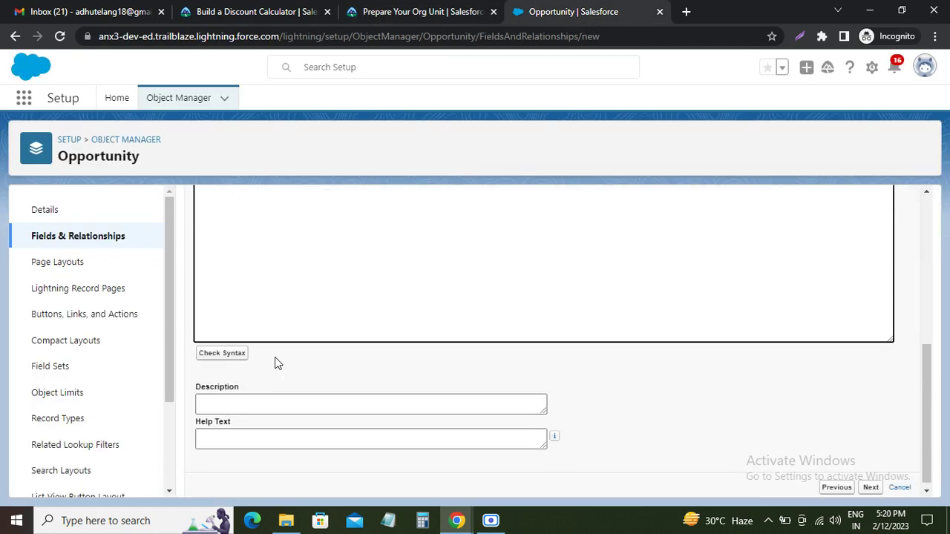
pyautogui.click(245, 393)
pyautogui.write('Calculates the opportunity amount after any discount has been applied.')
# Step: Copy the Trailhead help text "Opportunity amount after discount has been applied." into the Discounted Amount field's Help Text
pyautogui.click(223, 437)
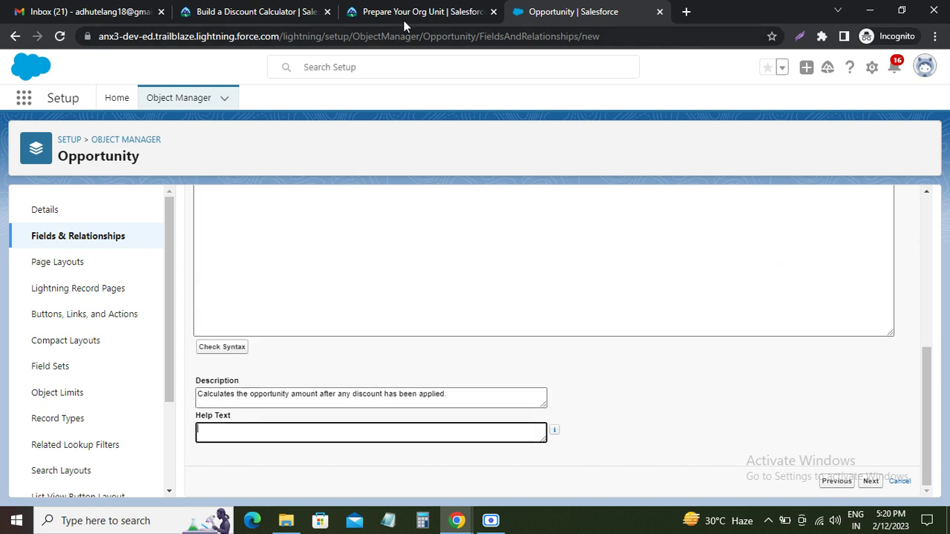
pyautogui.click(405, 11)
pyautogui.moveTo(242, 309); pyautogui.dragTo(491, 312)
pyautogui.hotkey('ctrl', 'c')
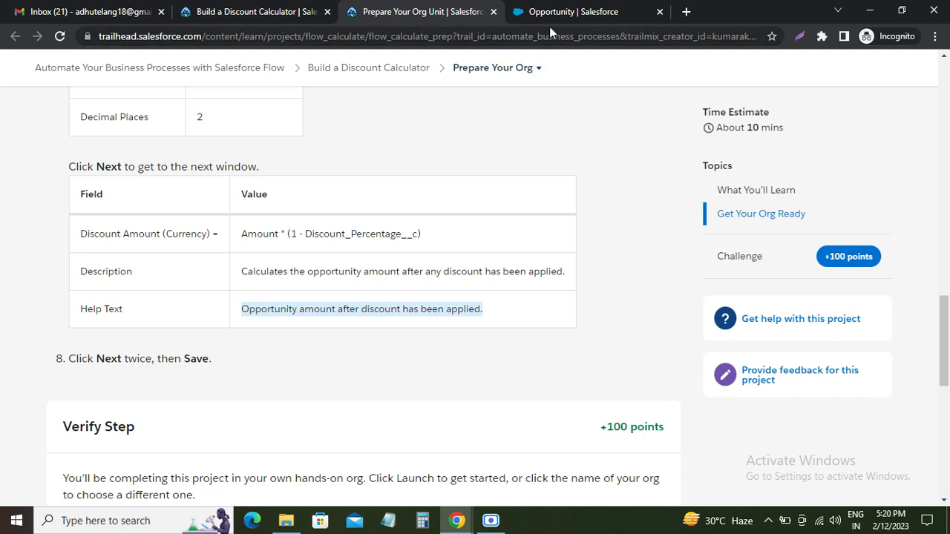
pyautogui.click(557, 13)
pyautogui.hotkey('ctrl', 'v')
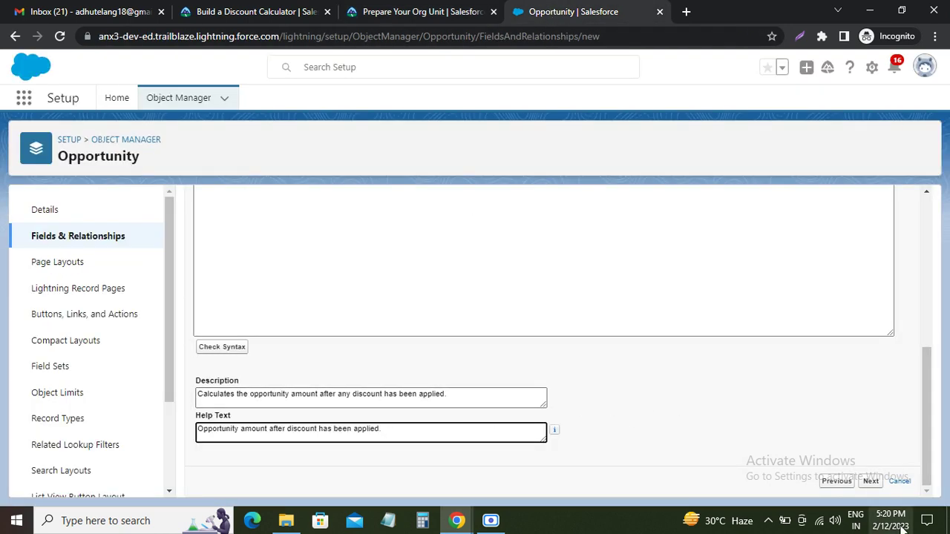
# Step: Keep the default field-level security and all page layouts selected, and save the Discounted Amount field
pyautogui.click(872, 482)
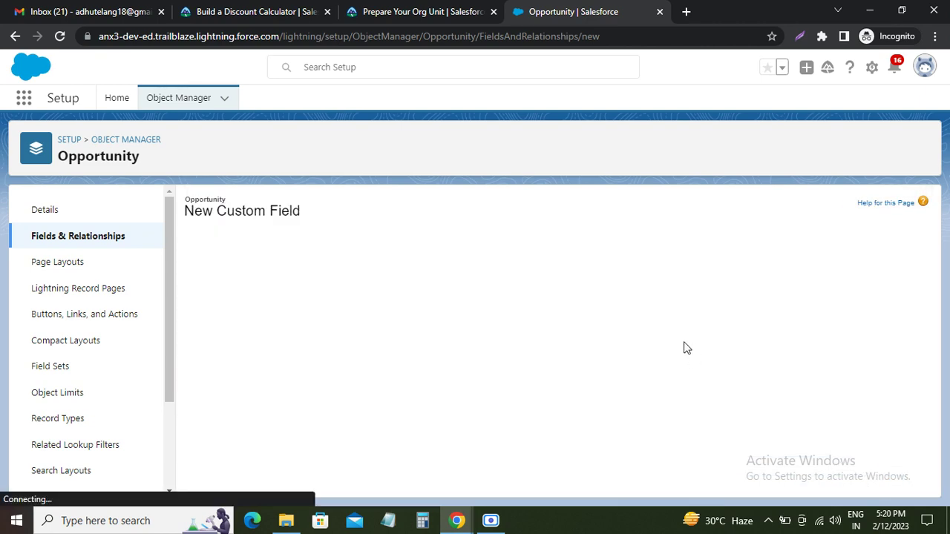
pyautogui.click(868, 273)
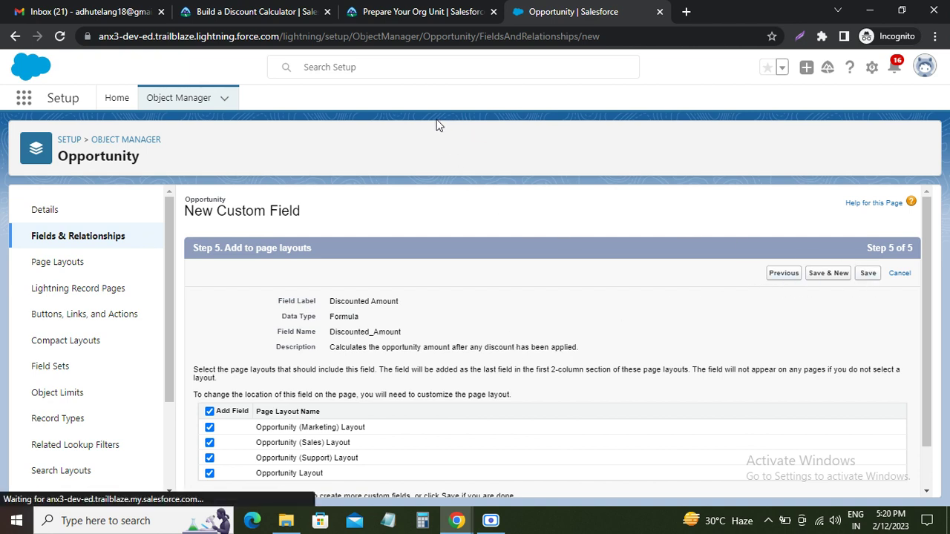
pyautogui.click(867, 274)
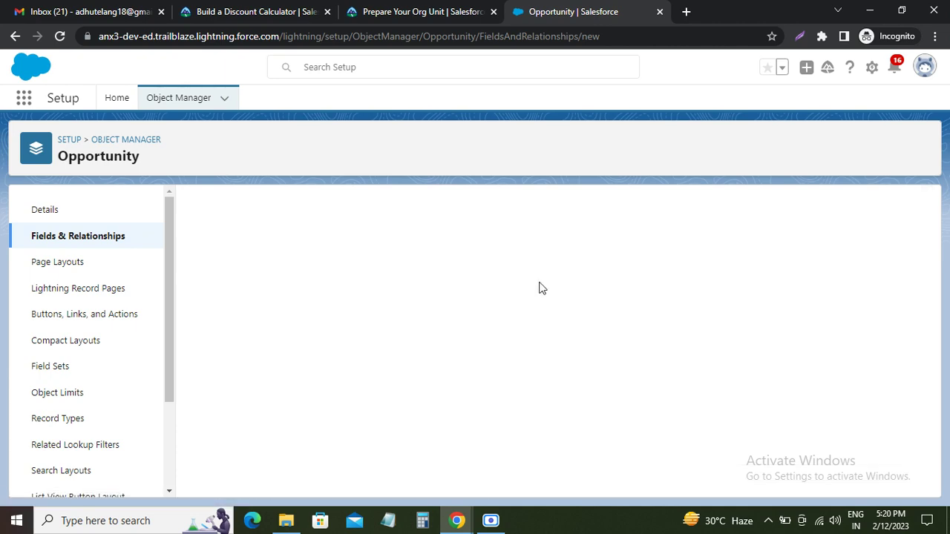
# Step: Review the end of the Trailhead instructions and check the Opportunity field list for the Discount Percentage and Discounted Amount fields
pyautogui.click(417, 8)
pyautogui.scroll(-3, 277, 248)
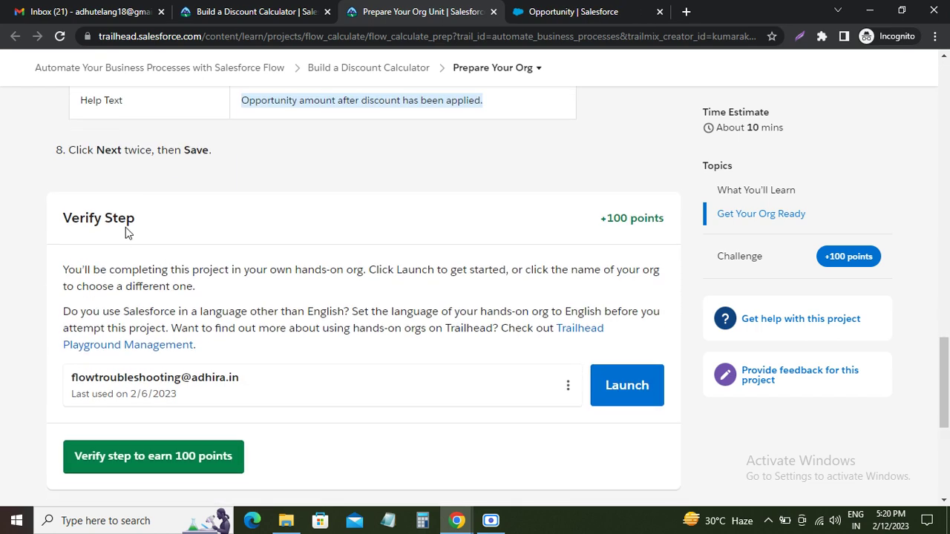
pyautogui.click(550, 13)
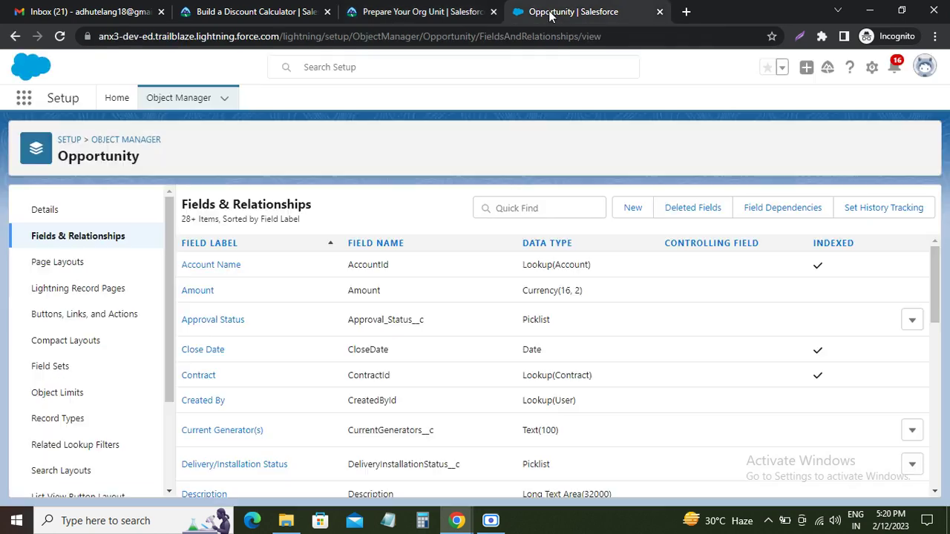
pyautogui.scroll(-1, 211, 321)
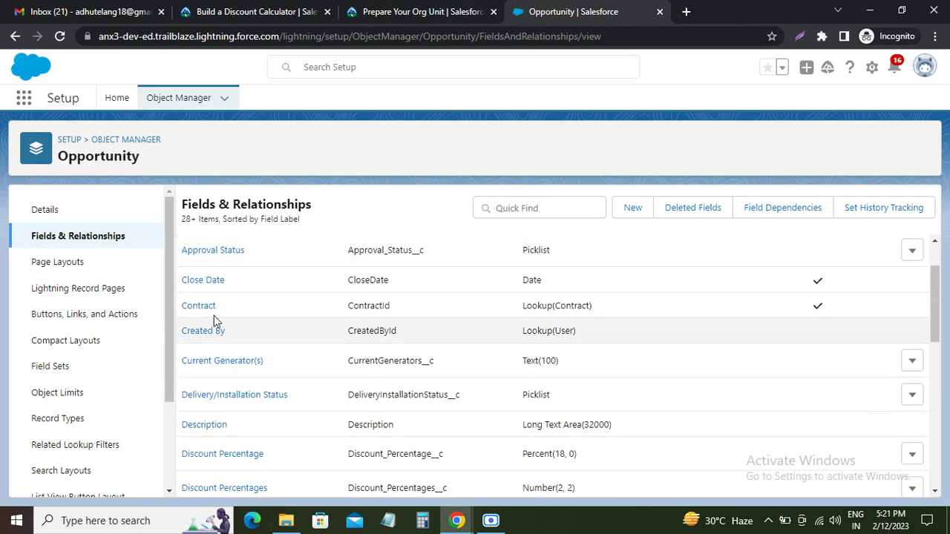
pyautogui.scroll(-2, 222, 304)
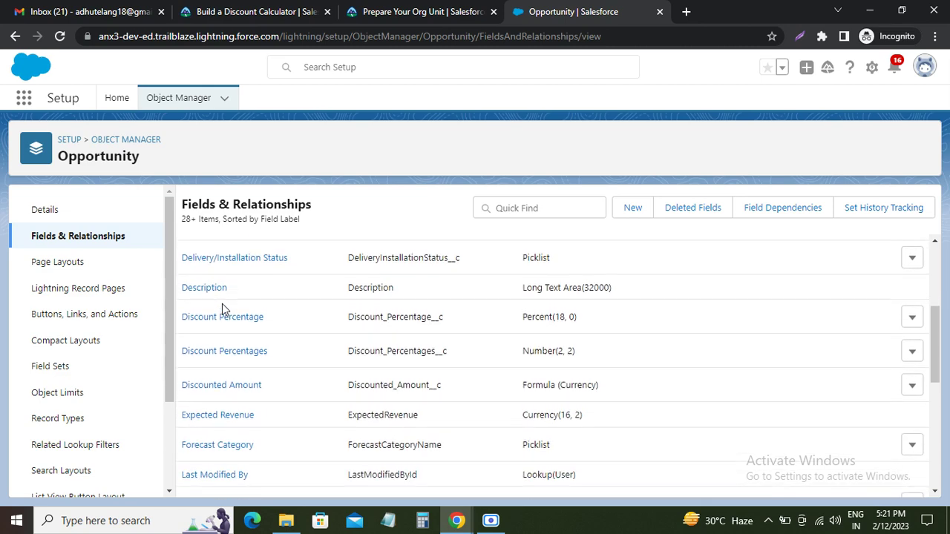
pyautogui.moveTo(180, 353); pyautogui.dragTo(267, 353)
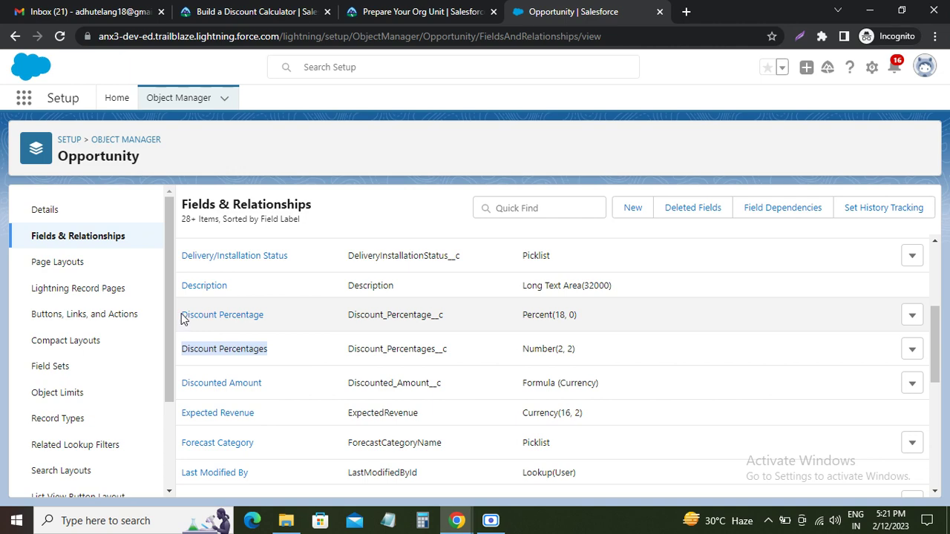
pyautogui.moveTo(180, 315); pyautogui.dragTo(271, 319)
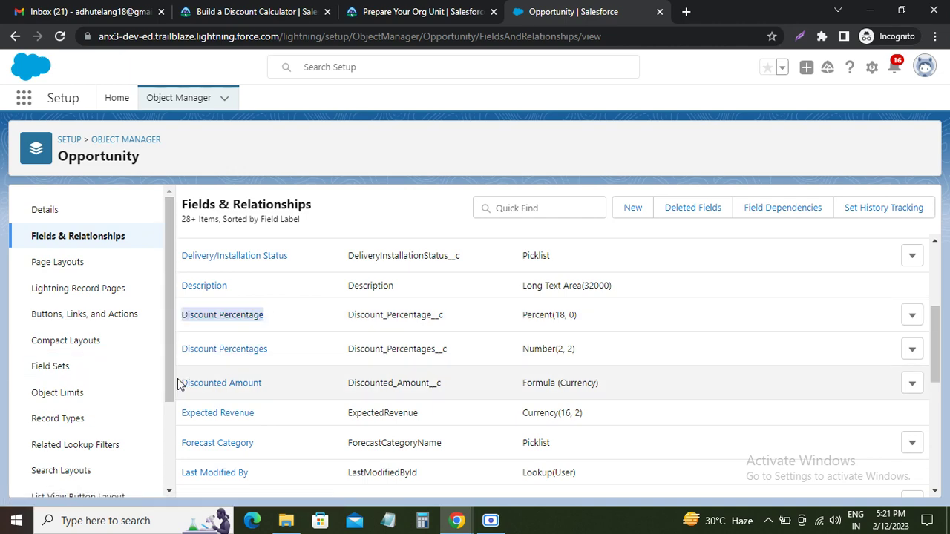
pyautogui.moveTo(178, 383); pyautogui.dragTo(262, 391)
pyautogui.scroll(-3, 208, 438)
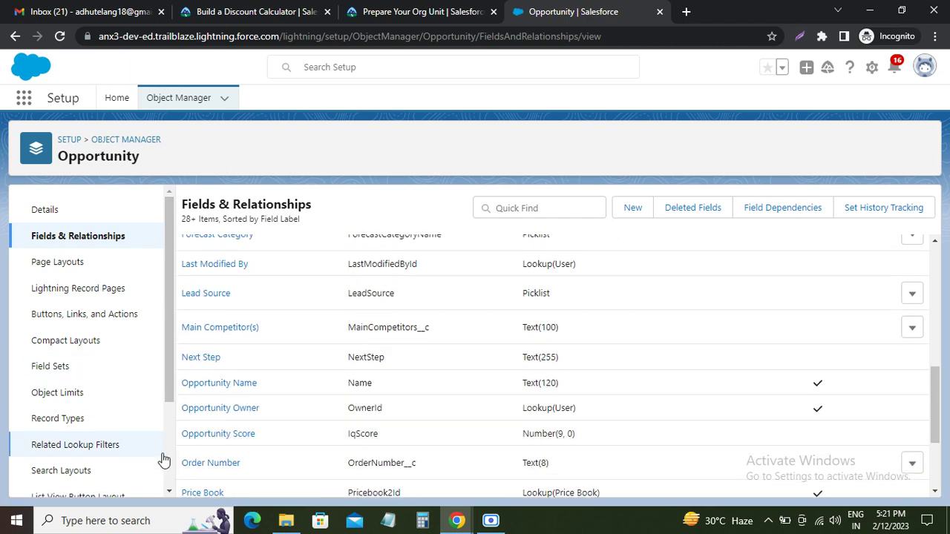
# Step: Return to the Trailhead Prepare Your Org unit and submit the step for verification to earn 100 points
pyautogui.click(384, 16)
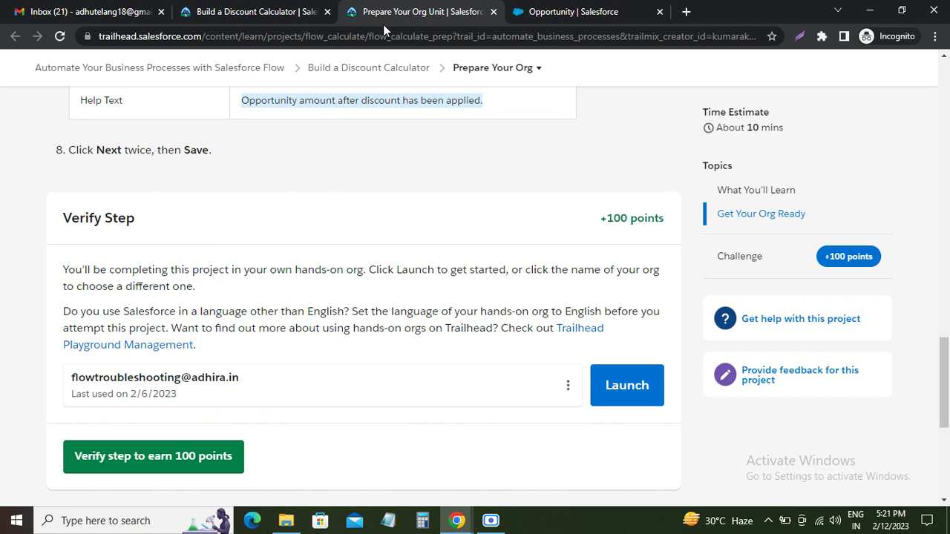
pyautogui.click(126, 462)
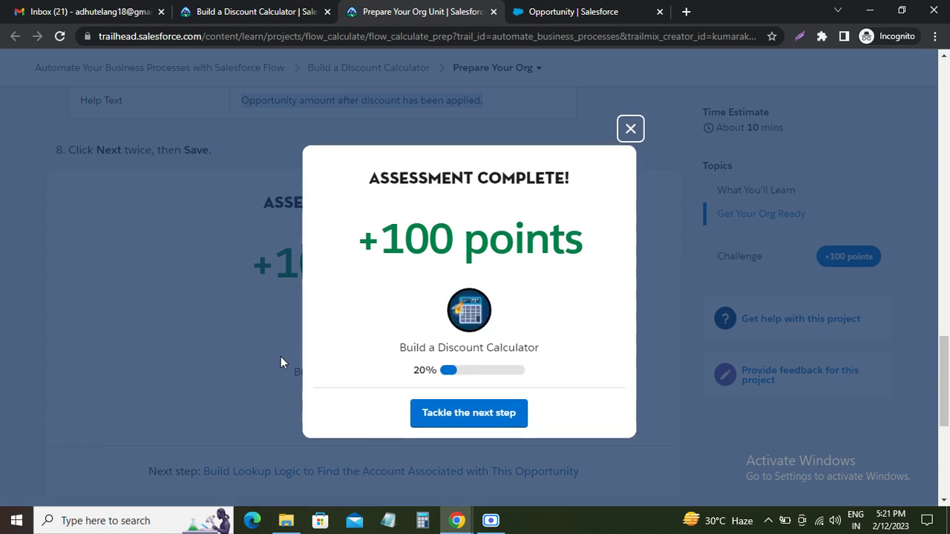
pyautogui.scroll(10, 756, 314)
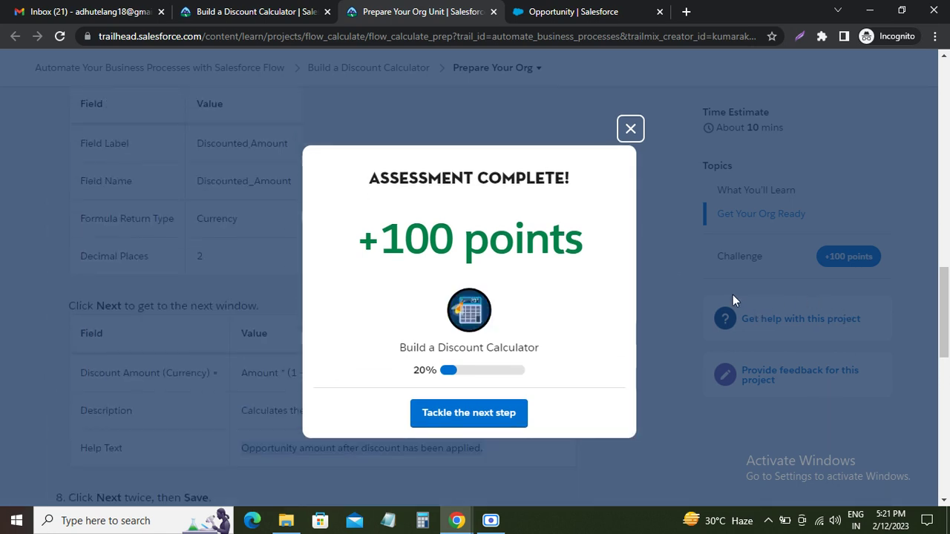
pyautogui.scroll(5, 732, 294)
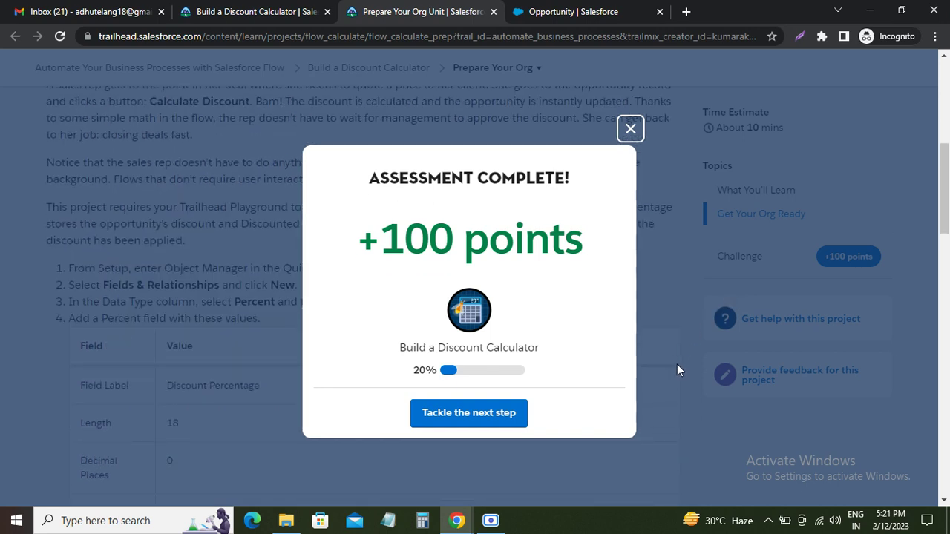
pyautogui.moveTo(519, 523)
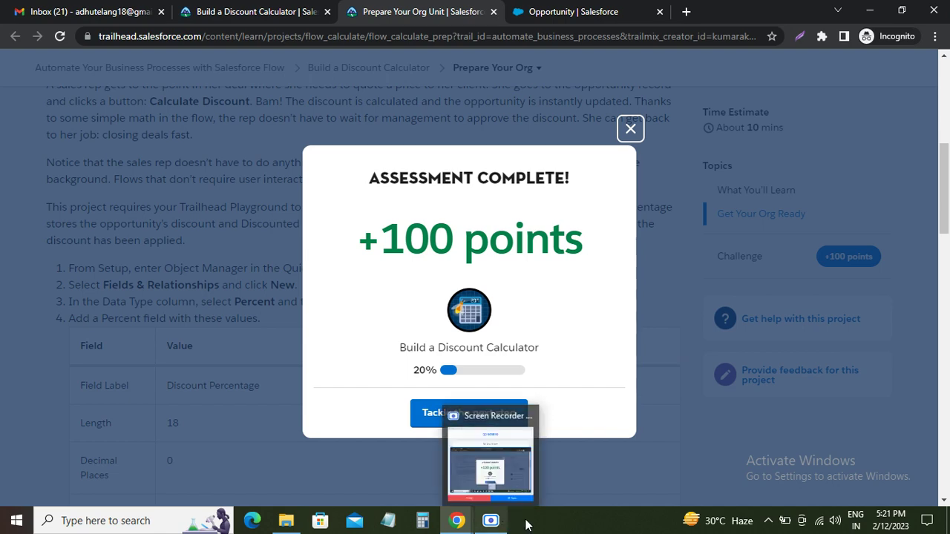